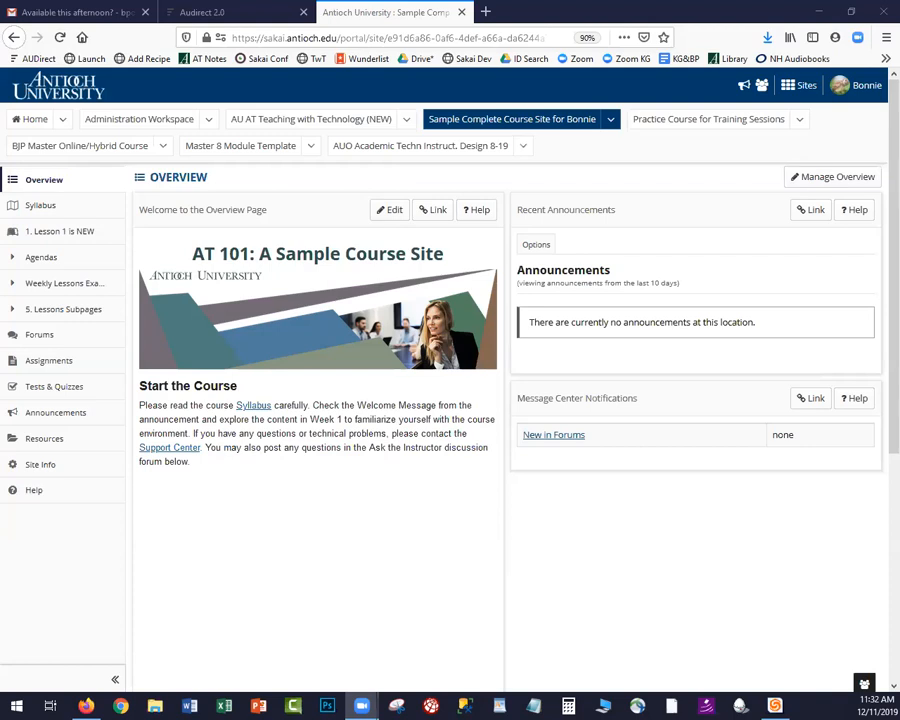
Upload waldorfHRbaryellow1000x12.jpg from the Desktop to the top-level folder of the course site's Resources.
{"action": "left_click", "coordinate": [68, 442]}
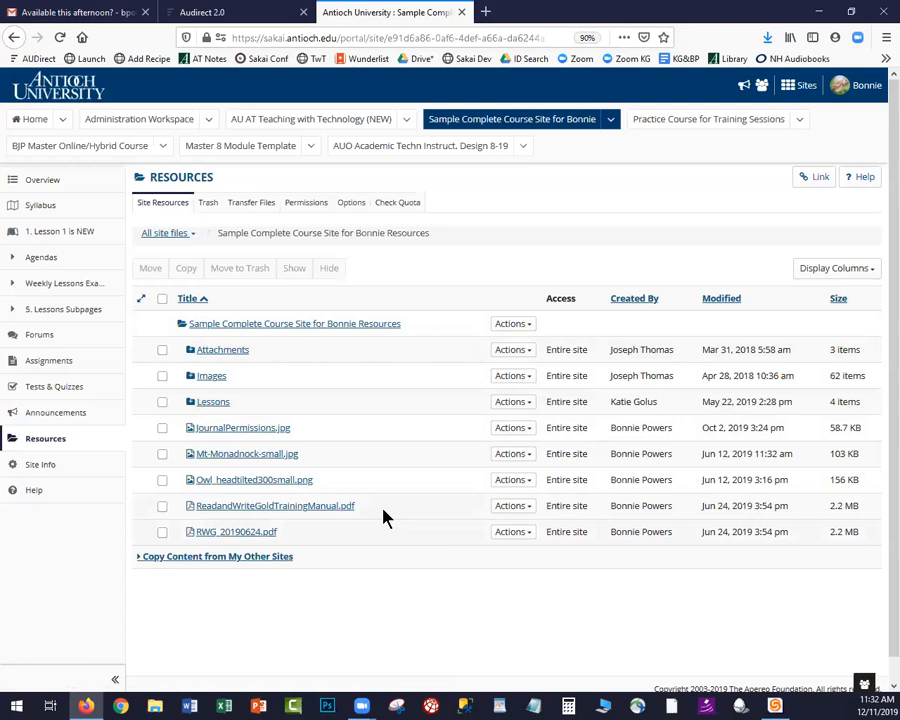
{"action": "left_click", "coordinate": [506, 325]}
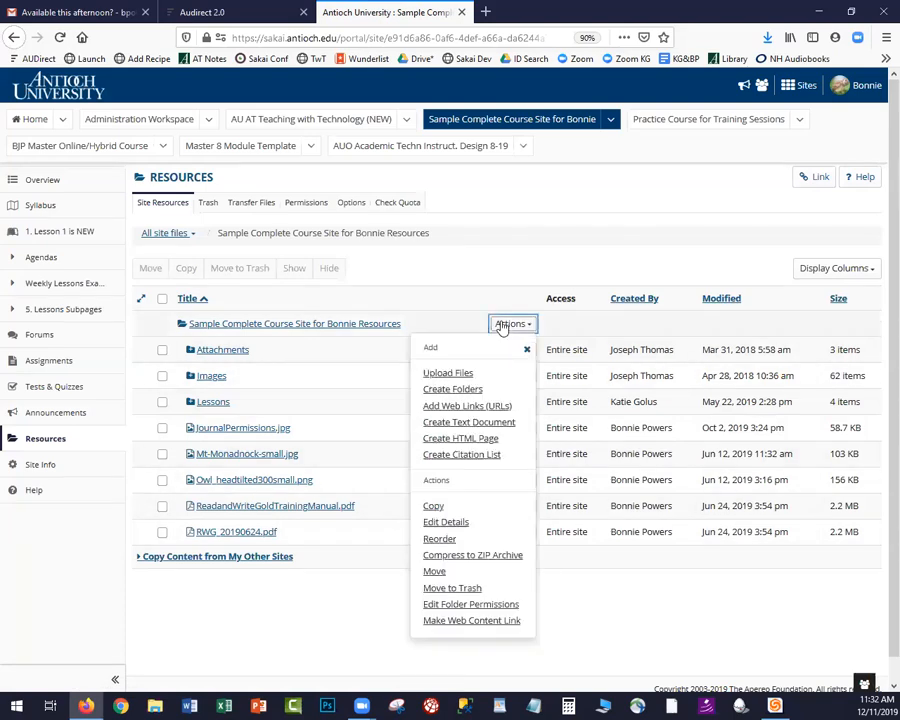
{"action": "left_click", "coordinate": [449, 376]}
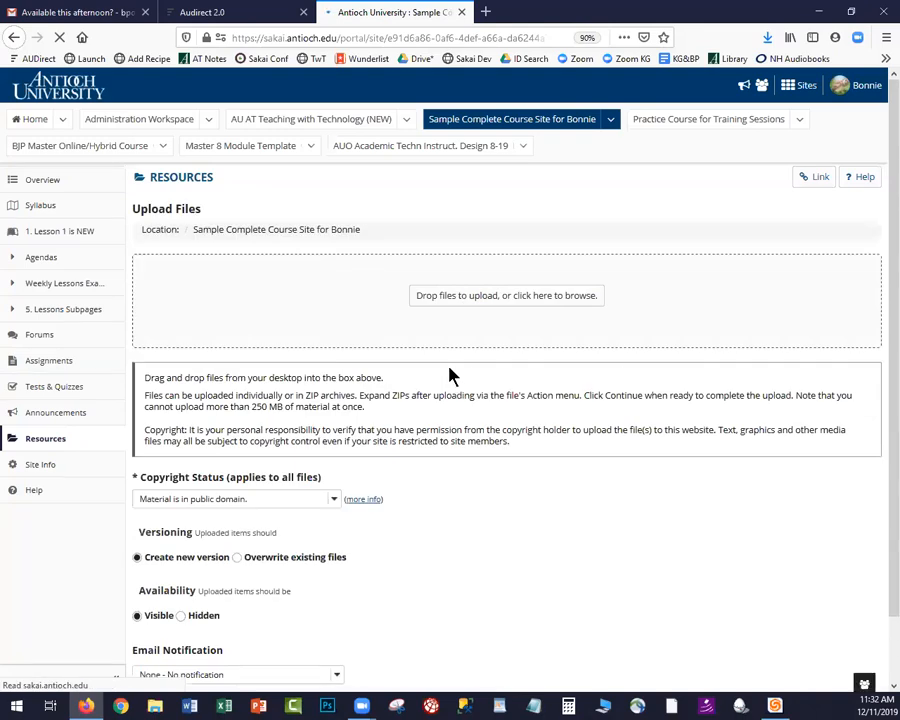
{"action": "left_click", "coordinate": [497, 299]}
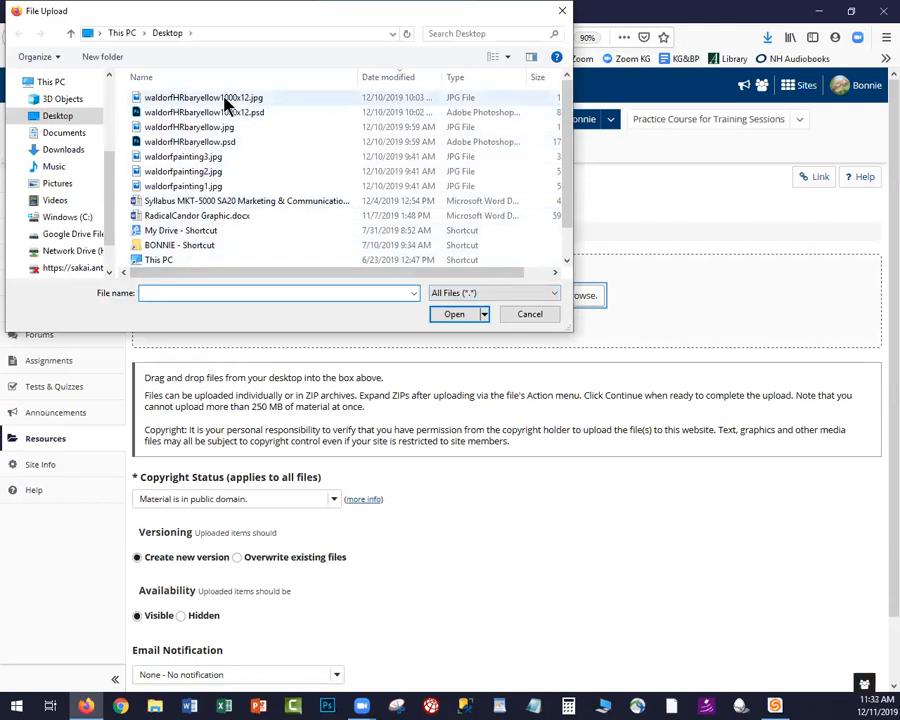
{"action": "double_click", "coordinate": [225, 98]}
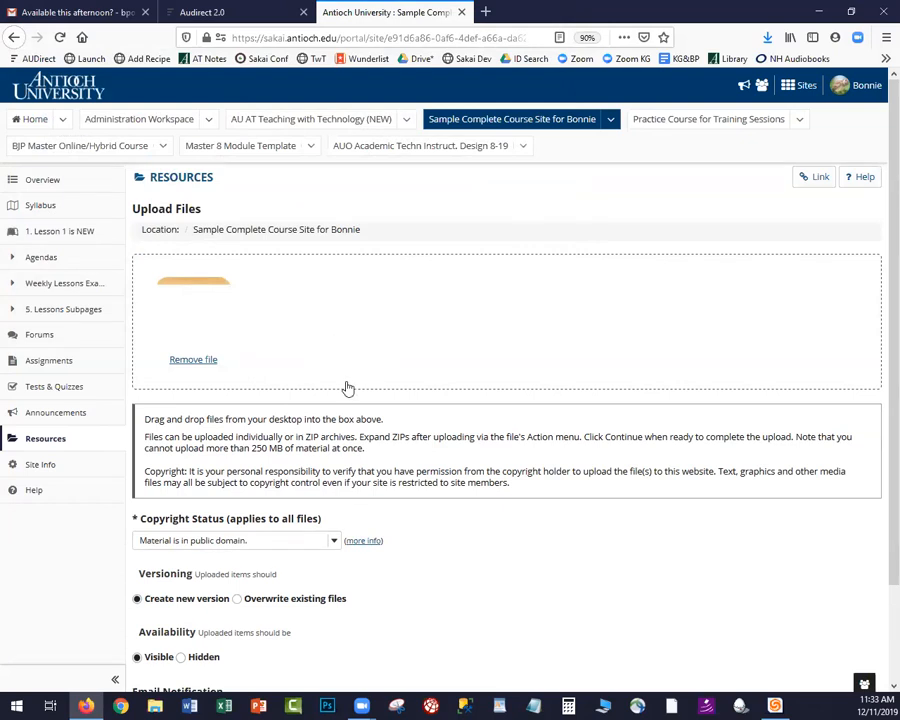
{"action": "left_click_drag", "start_coordinate": [889, 268], "coordinate": [177, 639]}
{"action": "left_click", "coordinate": [153, 636]}
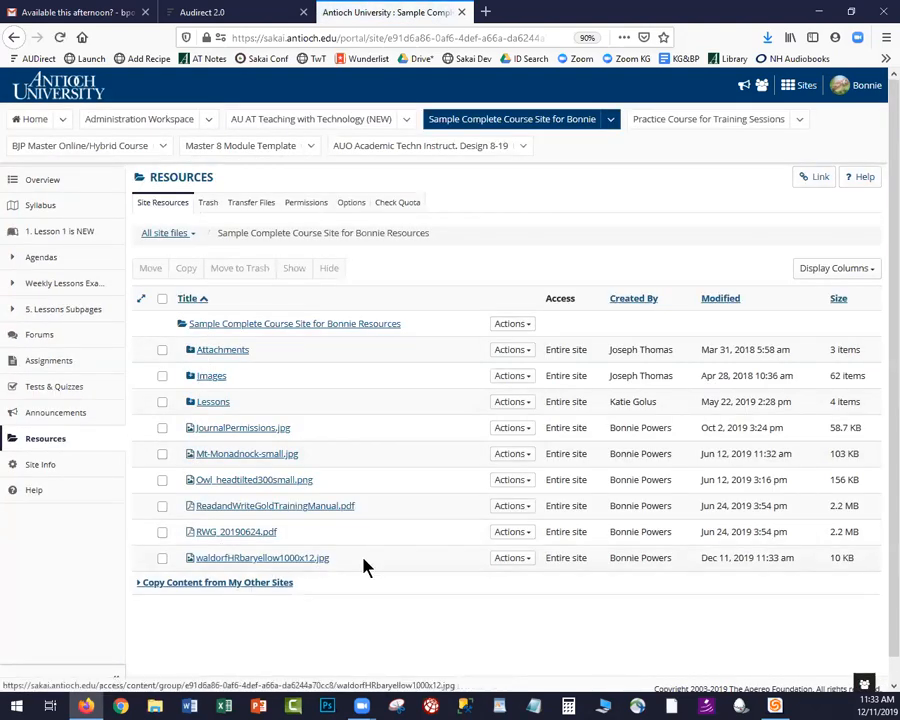
{"action": "left_click_drag", "start_coordinate": [341, 564], "coordinate": [194, 566]}
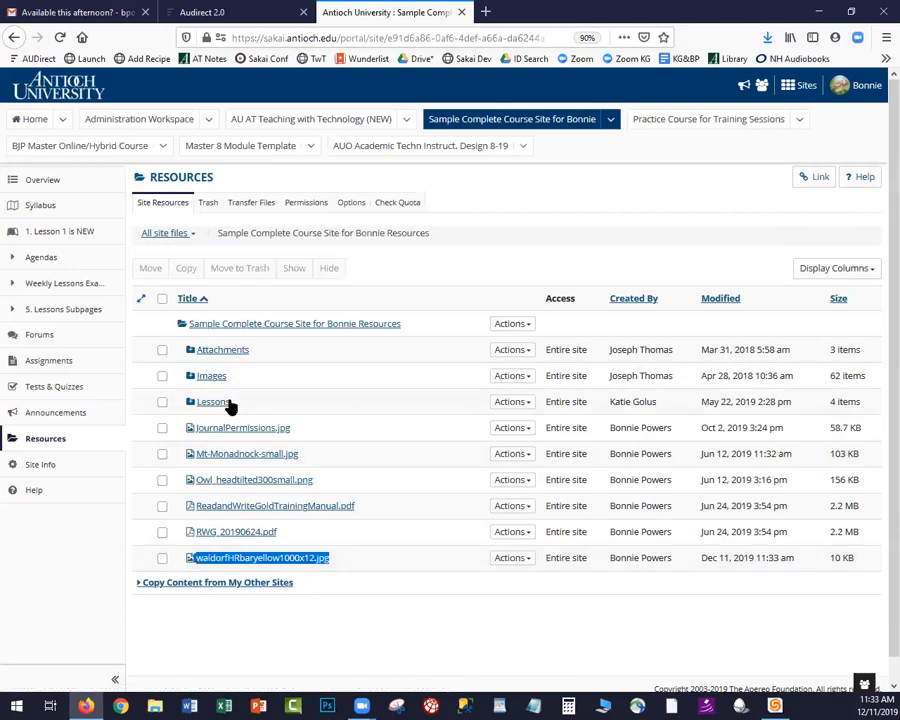
Upload "A Sample PDF in My Drive.pdf" from Google Drive's My Drive into the Lessons folder of Resources and open that folder.
{"action": "left_click", "coordinate": [511, 406]}
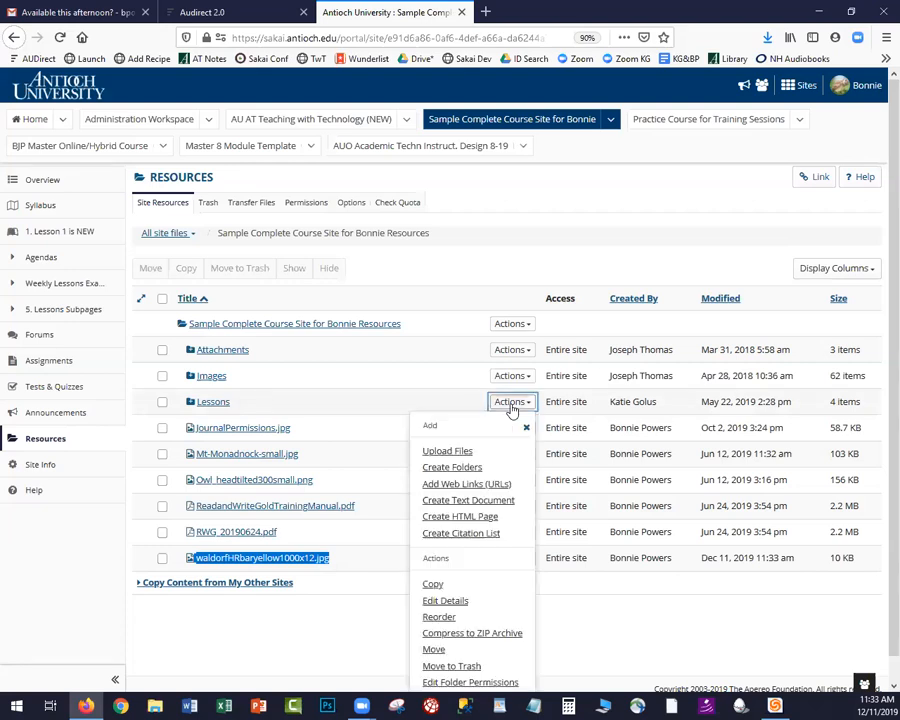
{"action": "left_click", "coordinate": [448, 454]}
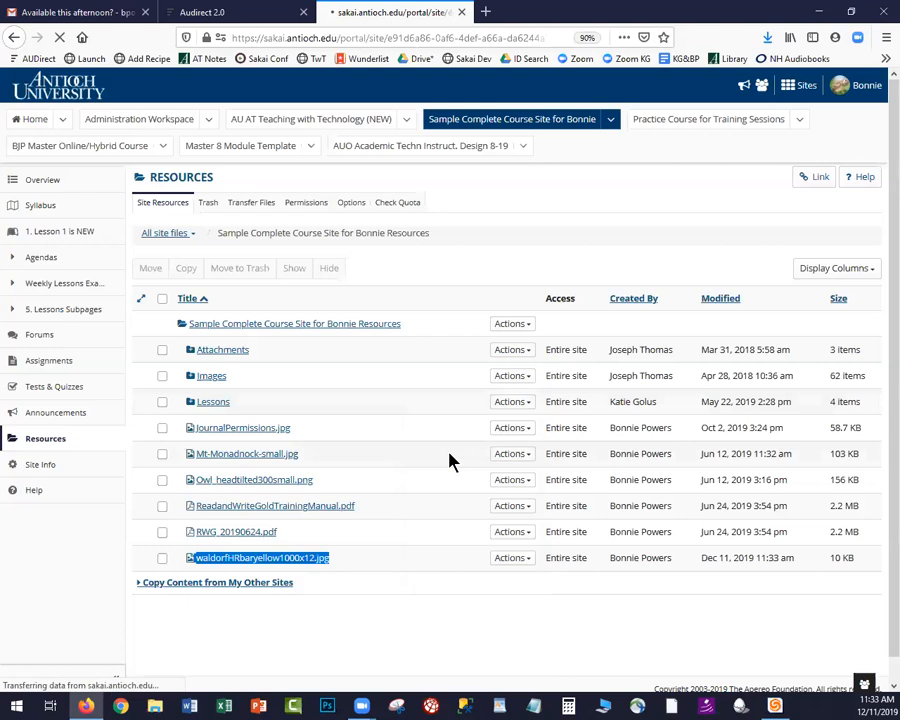
{"action": "left_click", "coordinate": [478, 299]}
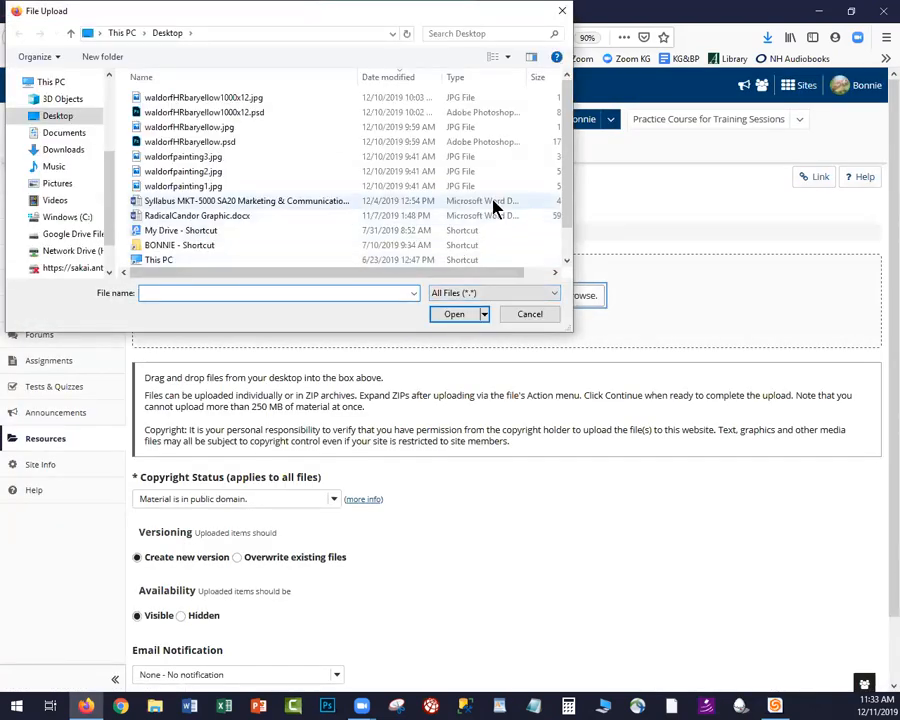
{"action": "left_click_drag", "start_coordinate": [569, 140], "coordinate": [558, 187]}
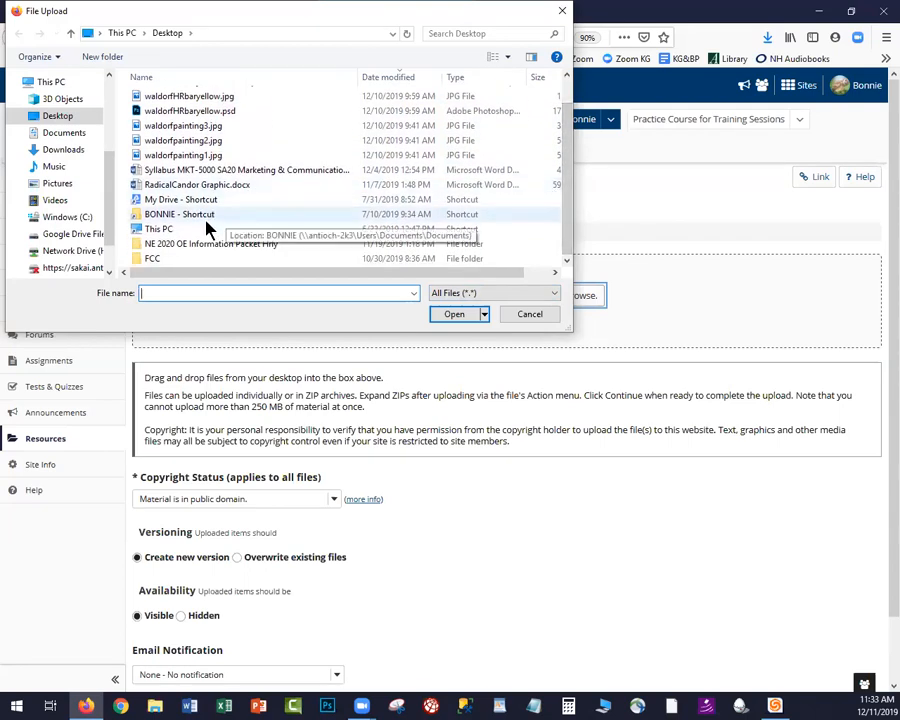
{"action": "left_click", "coordinate": [168, 205]}
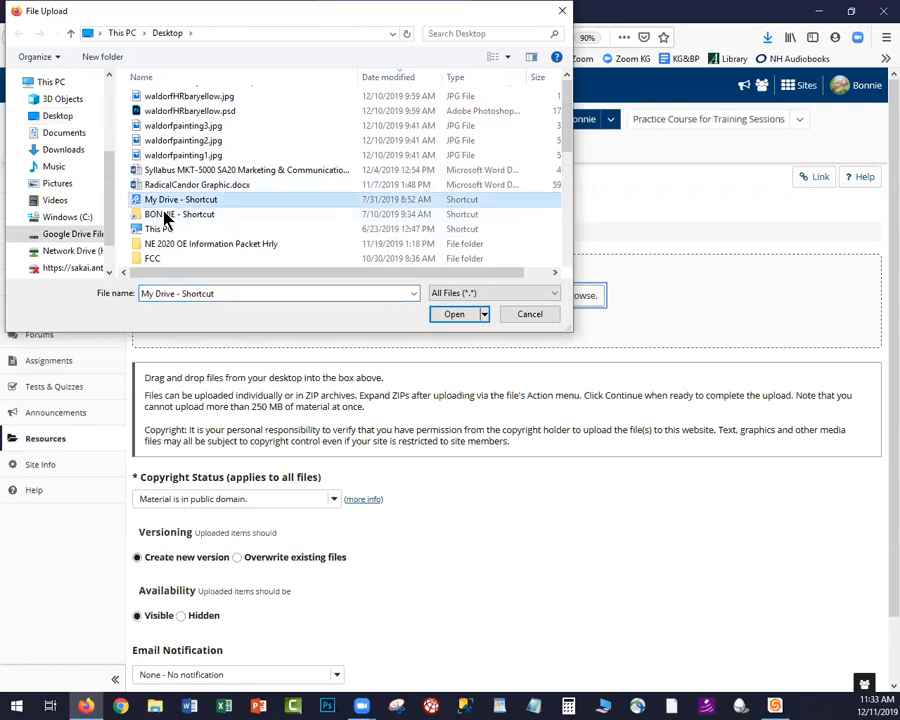
{"action": "key", "text": "Return"}
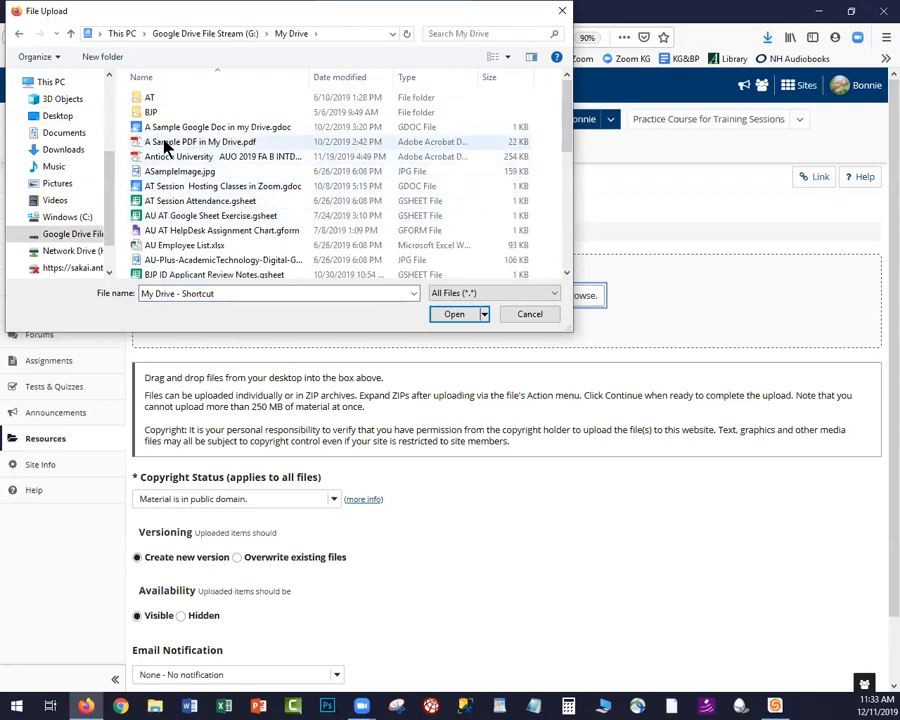
{"action": "left_click", "coordinate": [165, 143]}
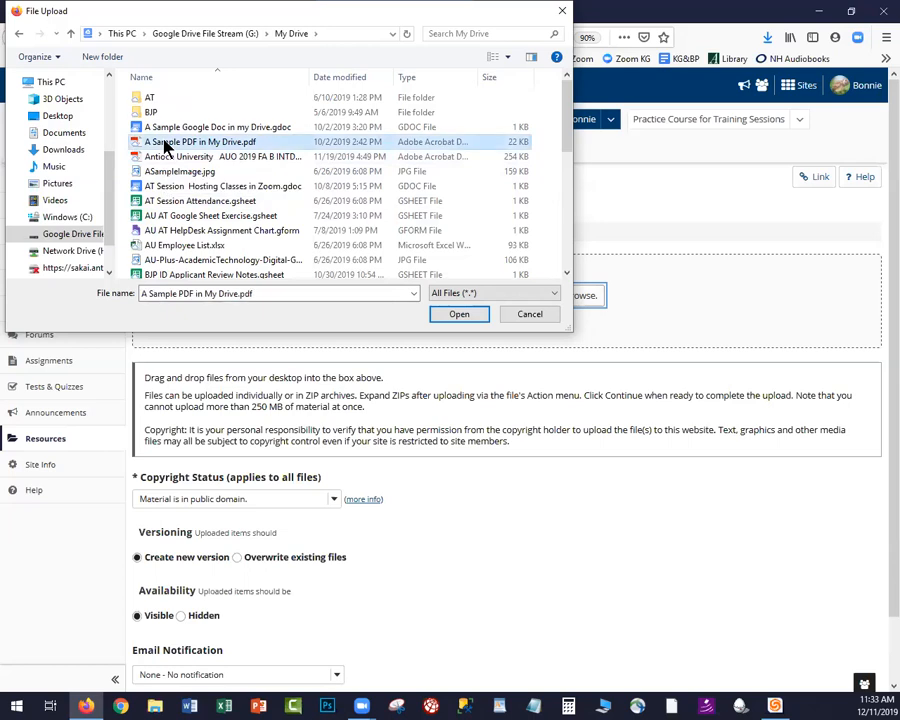
{"action": "left_click", "coordinate": [457, 313]}
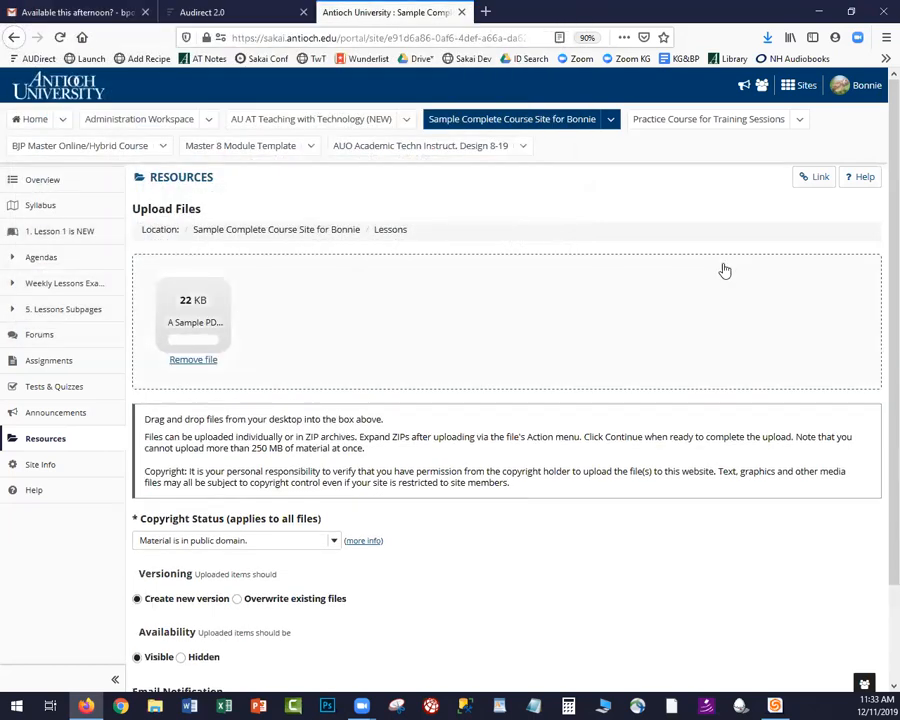
{"action": "scroll", "coordinate": [878, 342], "scroll_direction": "down", "scroll_amount": 3}
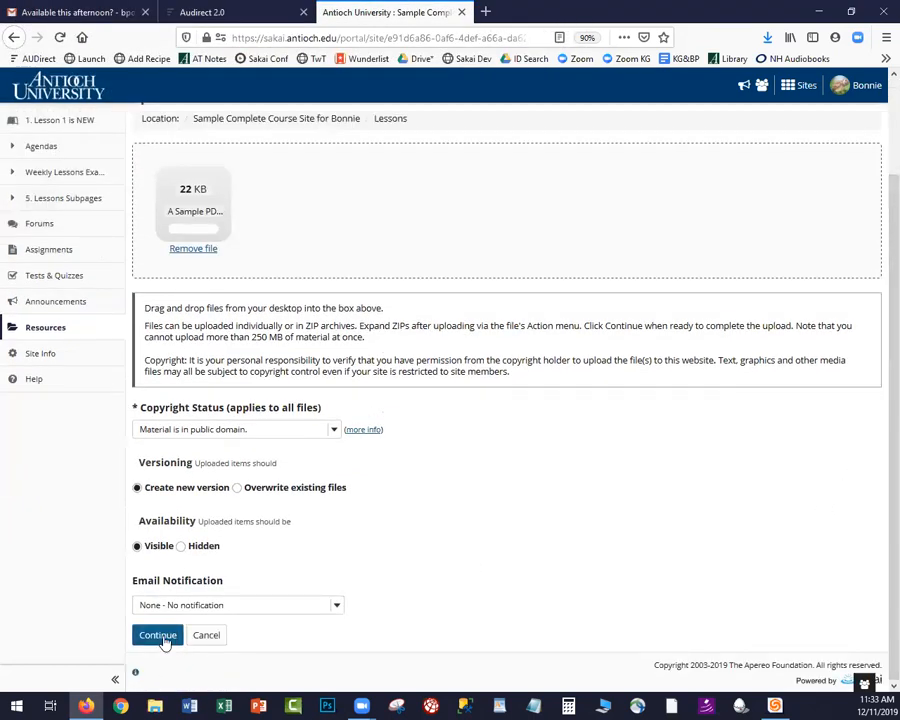
{"action": "left_click", "coordinate": [163, 638]}
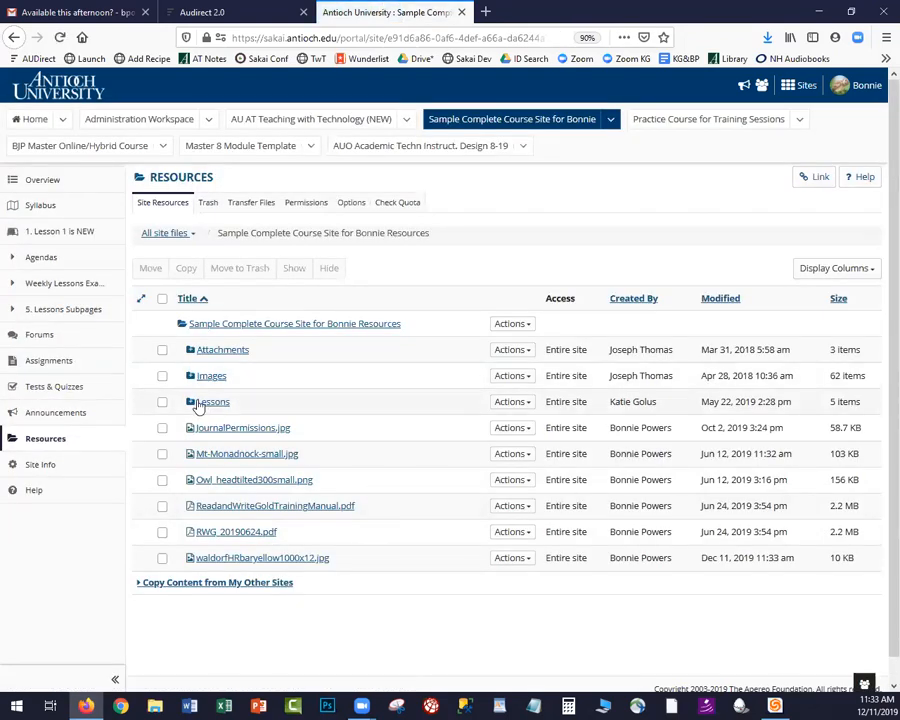
{"action": "left_click", "coordinate": [212, 403]}
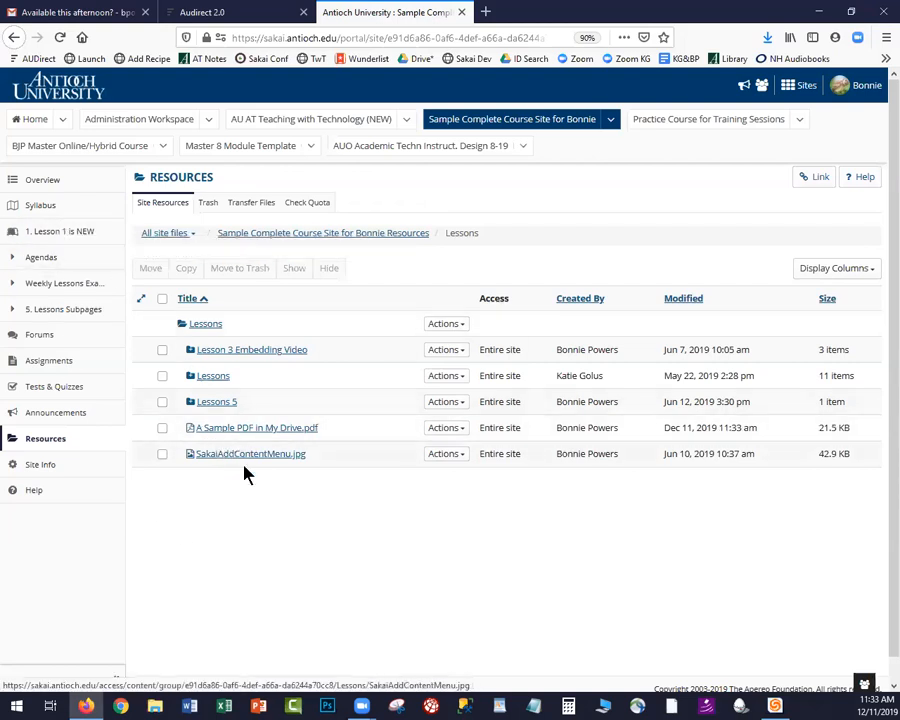
Add a text item to the "1. Lesson 1 is NEW" page reading "This is a test page for linking image and files".
{"action": "left_click", "coordinate": [54, 232]}
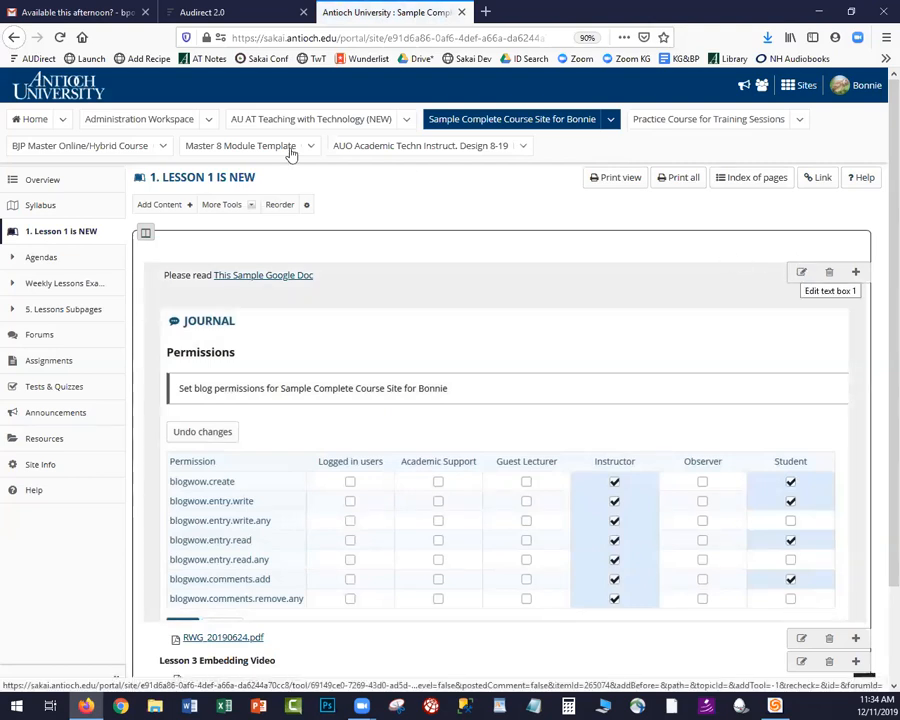
{"action": "left_click", "coordinate": [160, 204]}
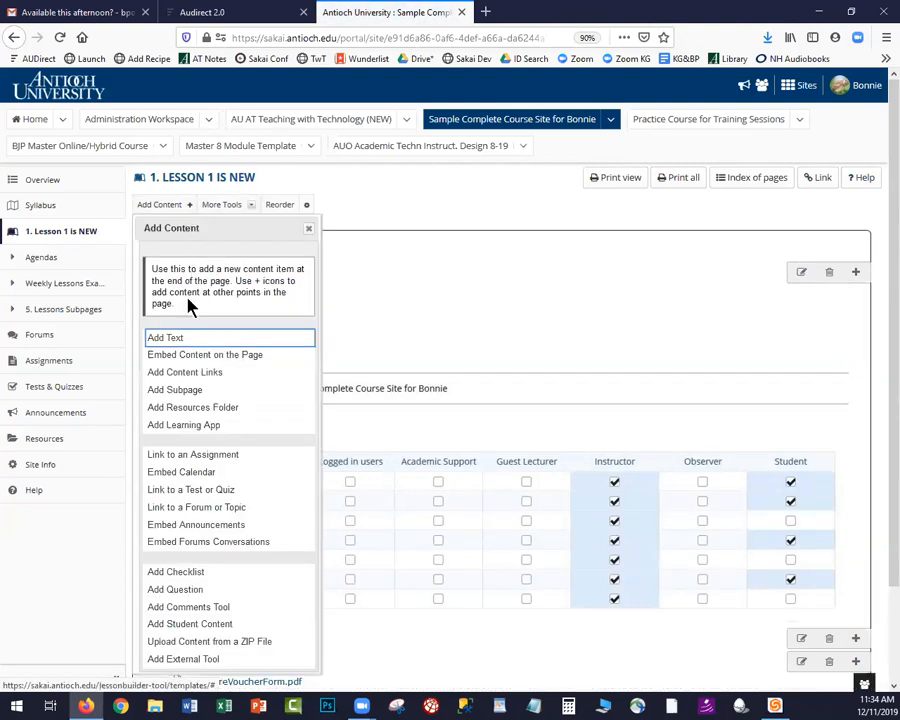
{"action": "left_click", "coordinate": [180, 341]}
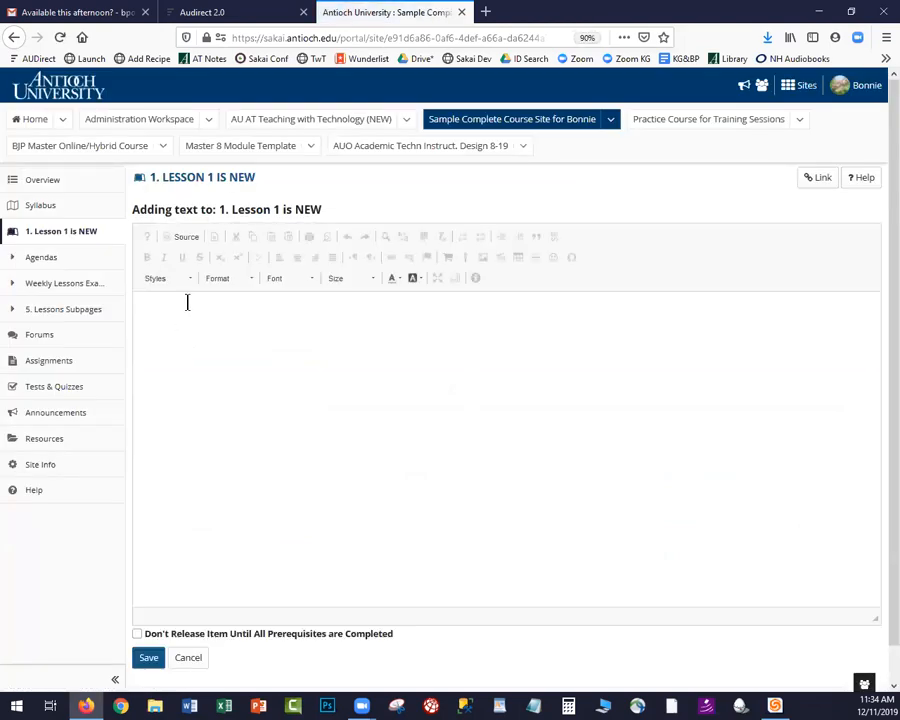
{"action": "left_click", "coordinate": [191, 314]}
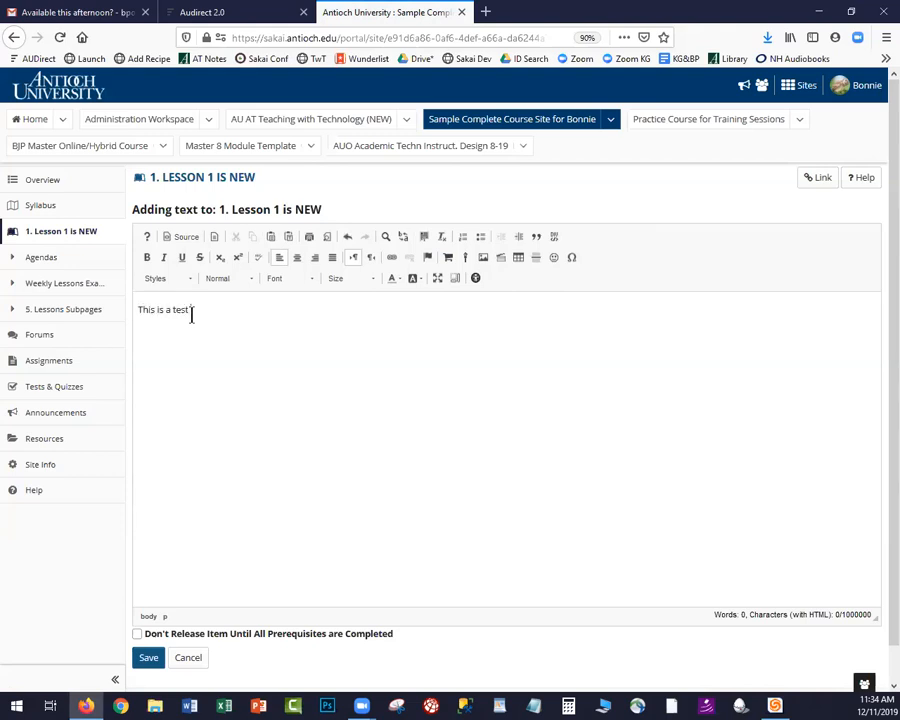
{"action": "type", "text": "This is a test page for"}
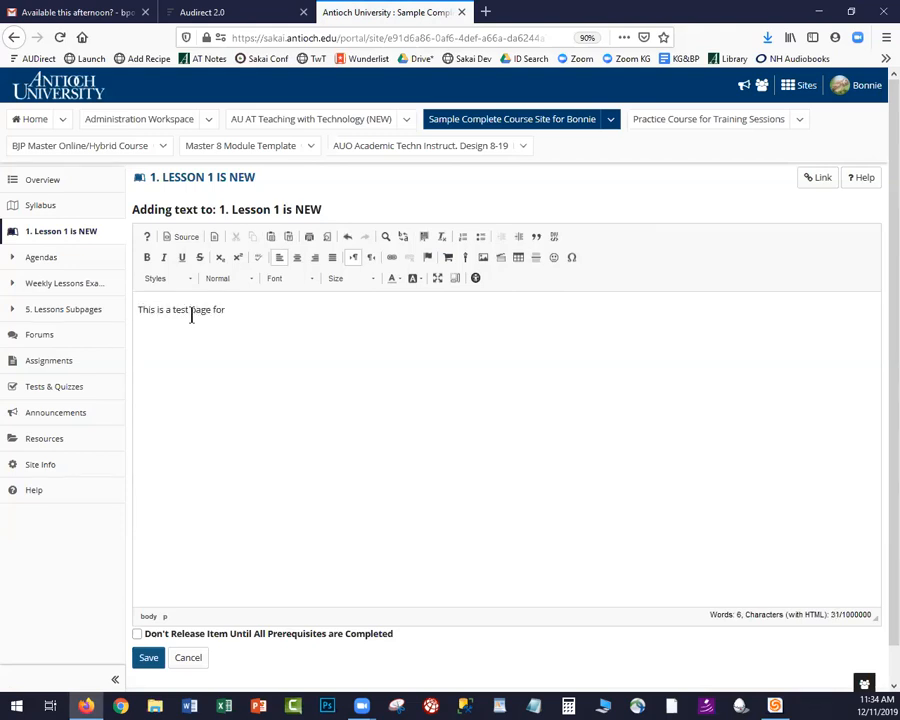
{"action": "type", "text": " linking image and files"}
Format the typed sentence as Heading 1 and start a new paragraph below it.
{"action": "left_click_drag", "start_coordinate": [320, 308], "coordinate": [138, 309]}
{"action": "left_click", "coordinate": [213, 280]}
{"action": "left_click", "coordinate": [225, 337]}
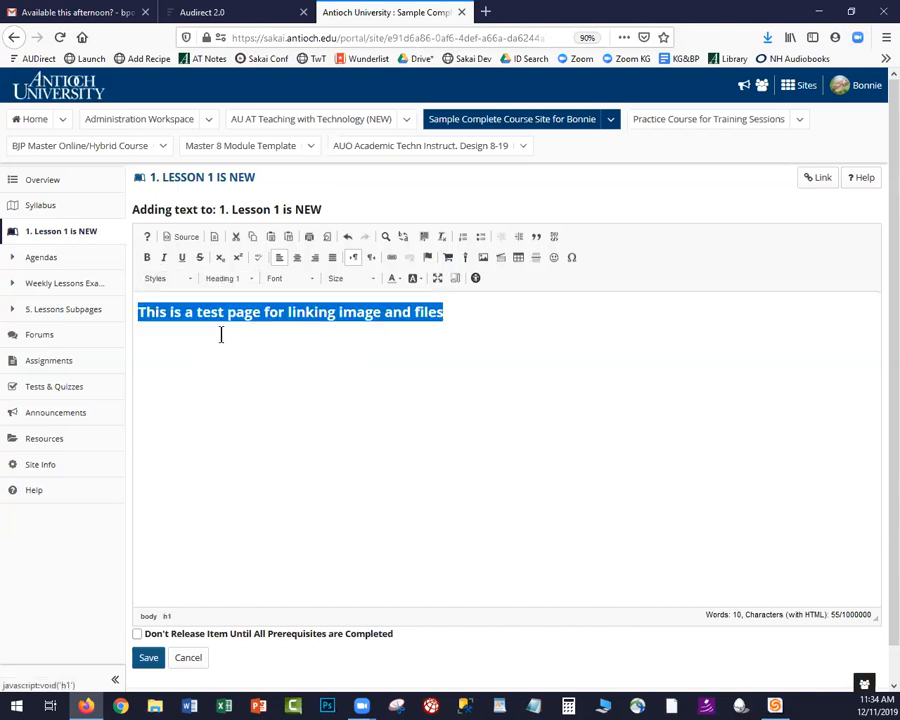
{"action": "left_click", "coordinate": [499, 317]}
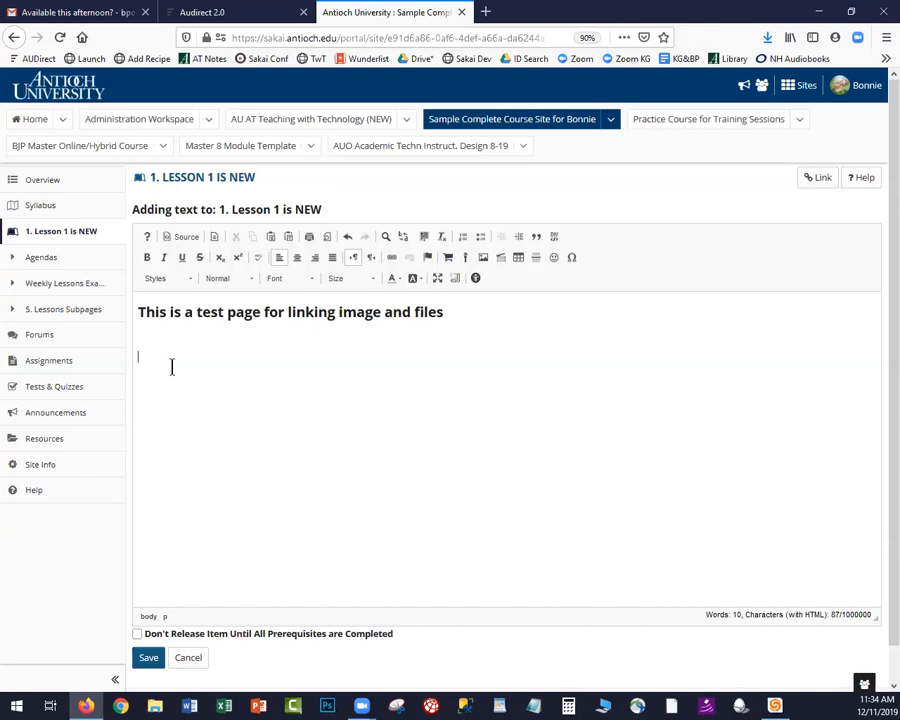
Insert waldorfHRbaryellow1000x12.jpg from the site's Resources below the heading, with the alternative text "Yellow Page Divide Image".
{"action": "left_click", "coordinate": [484, 259]}
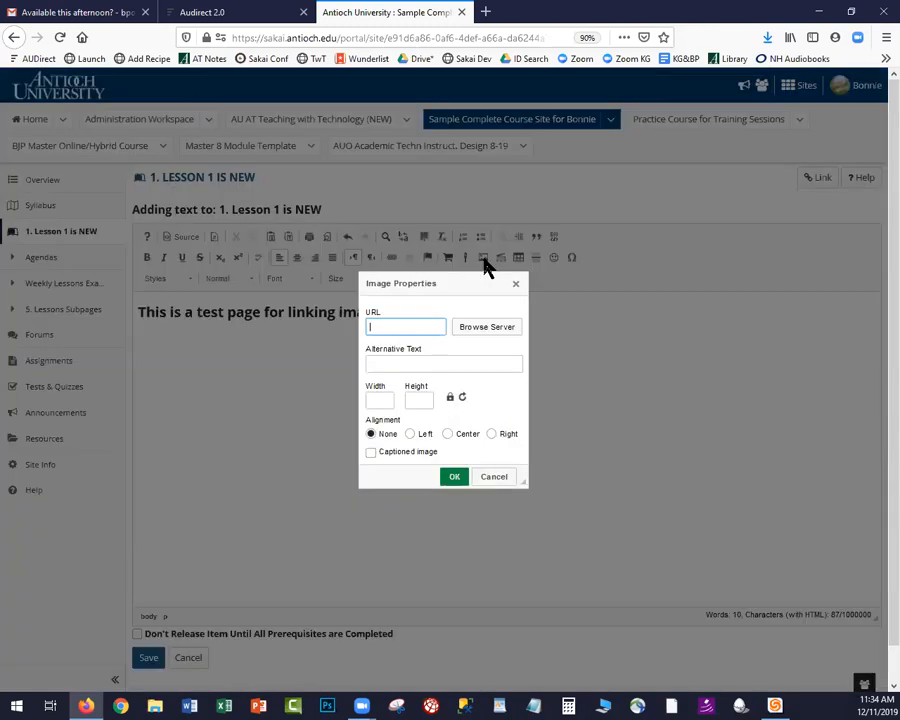
{"action": "left_click", "coordinate": [474, 333]}
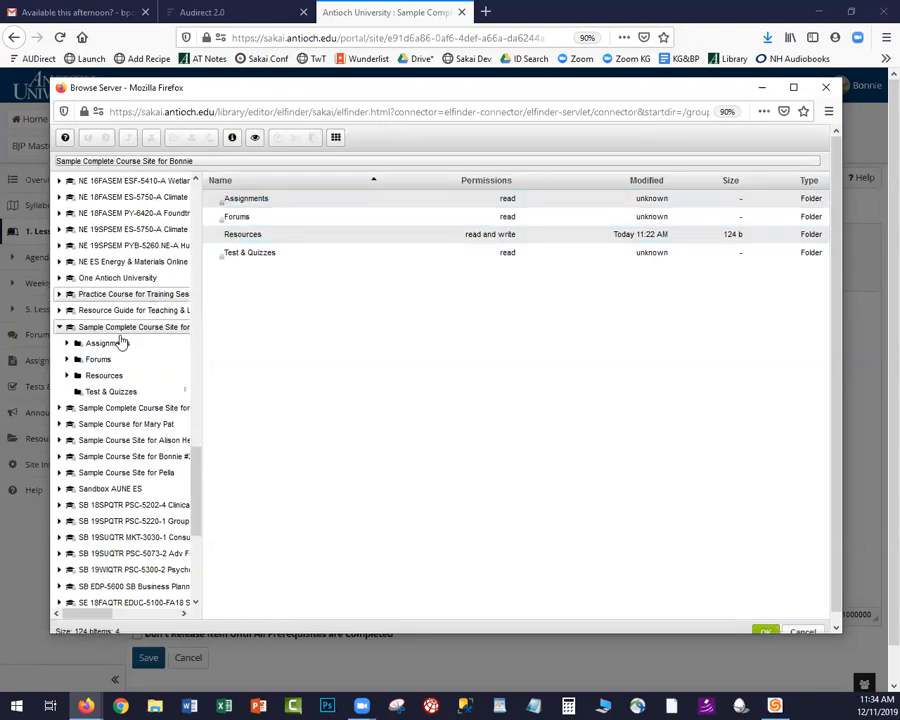
{"action": "left_click", "coordinate": [95, 379]}
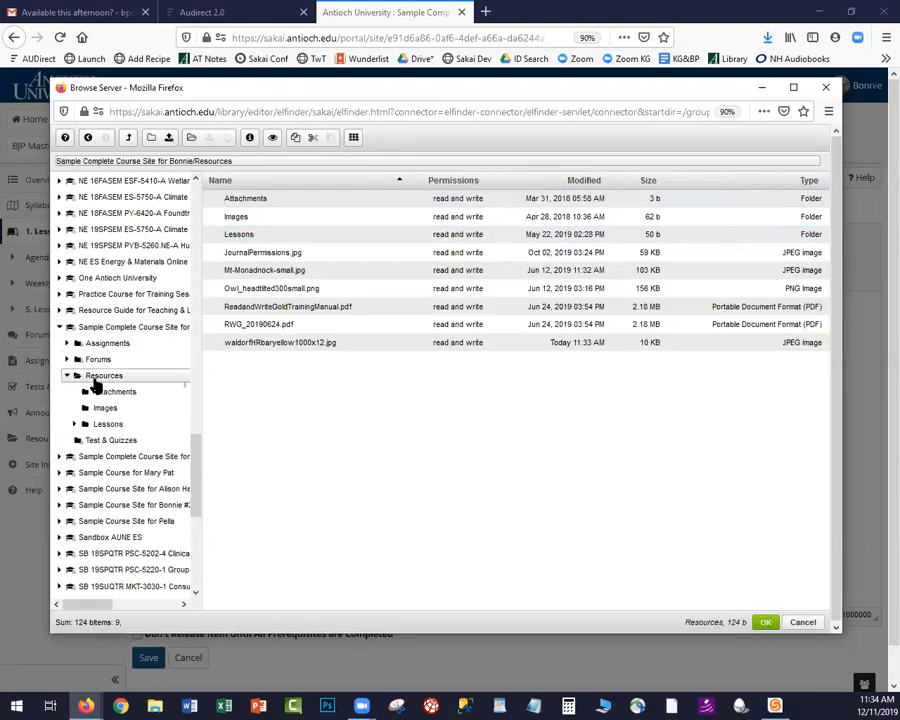
{"action": "left_click", "coordinate": [297, 345]}
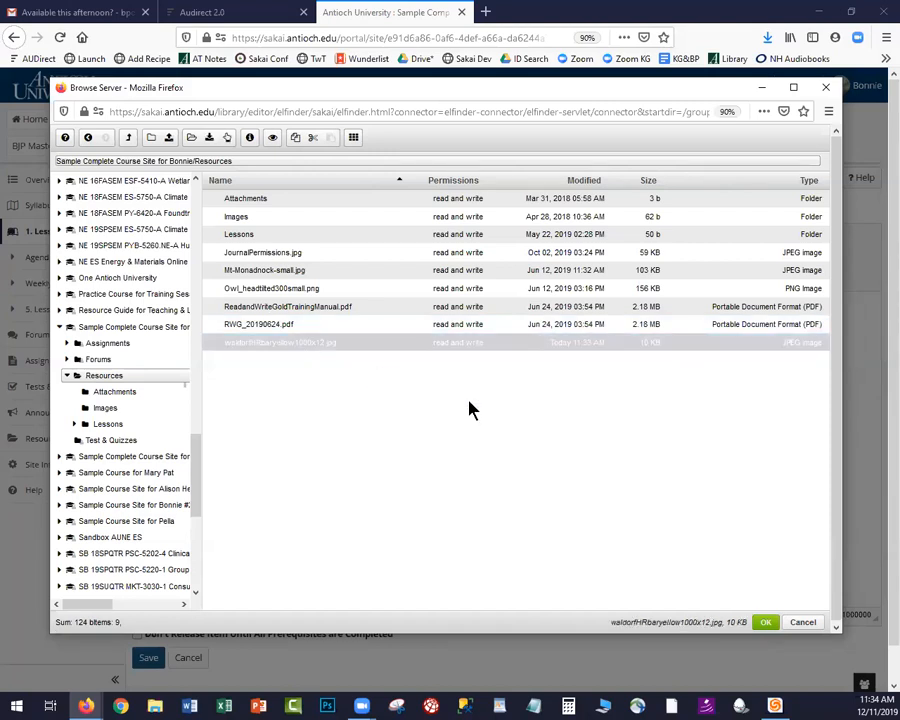
{"action": "left_click", "coordinate": [765, 625]}
{"action": "left_click", "coordinate": [438, 364]}
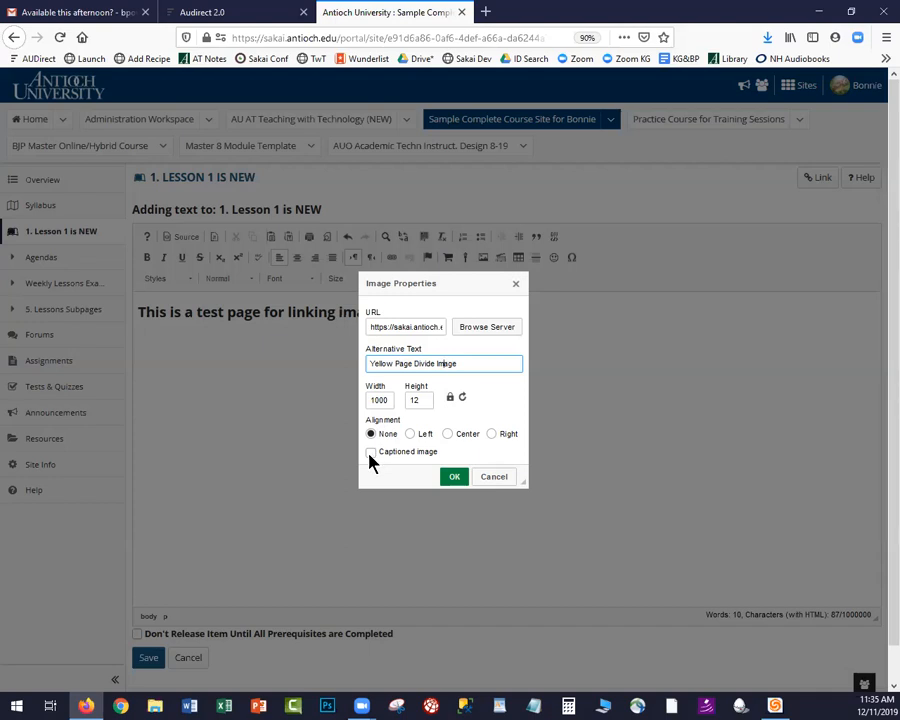
{"action": "left_click", "coordinate": [455, 478]}
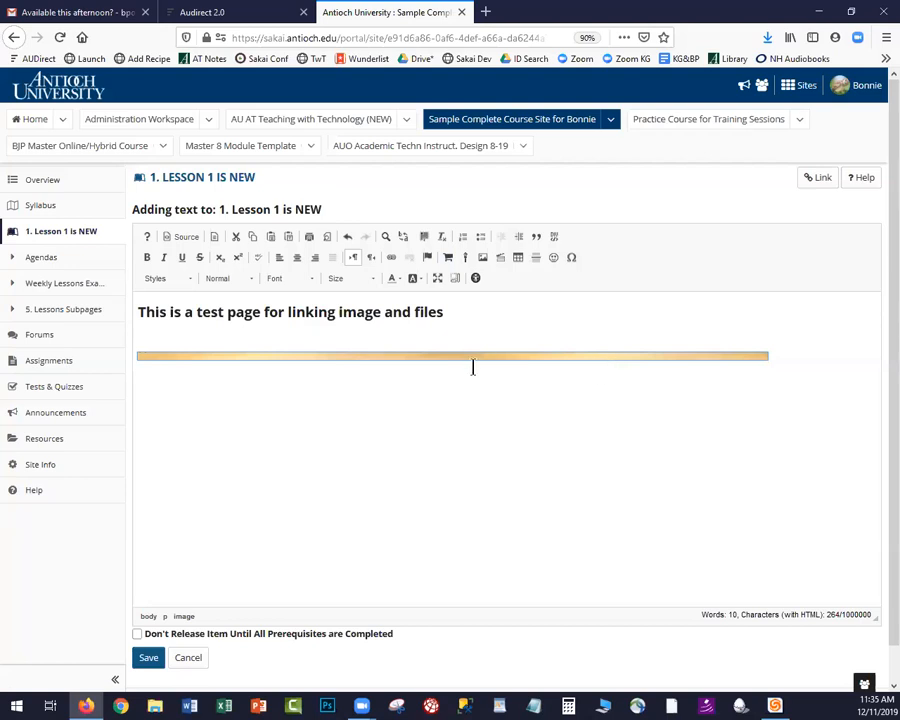
Start a new paragraph below the yellow divider and open the site's Resources folder as the source for a new image.
{"action": "left_click", "coordinate": [790, 364]}
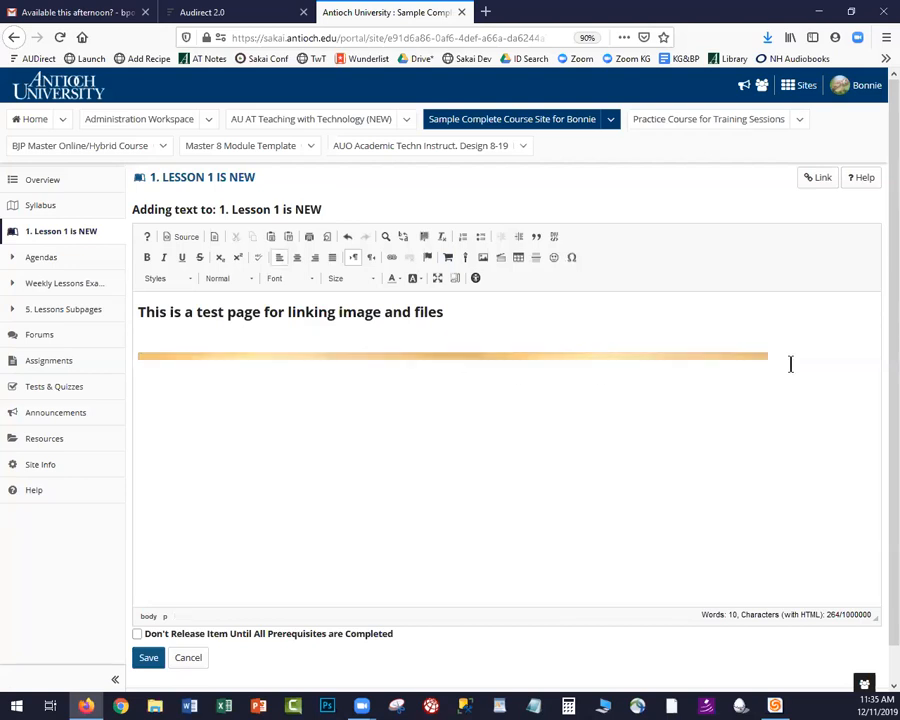
{"action": "key", "text": "Return"}
{"action": "left_click", "coordinate": [485, 259]}
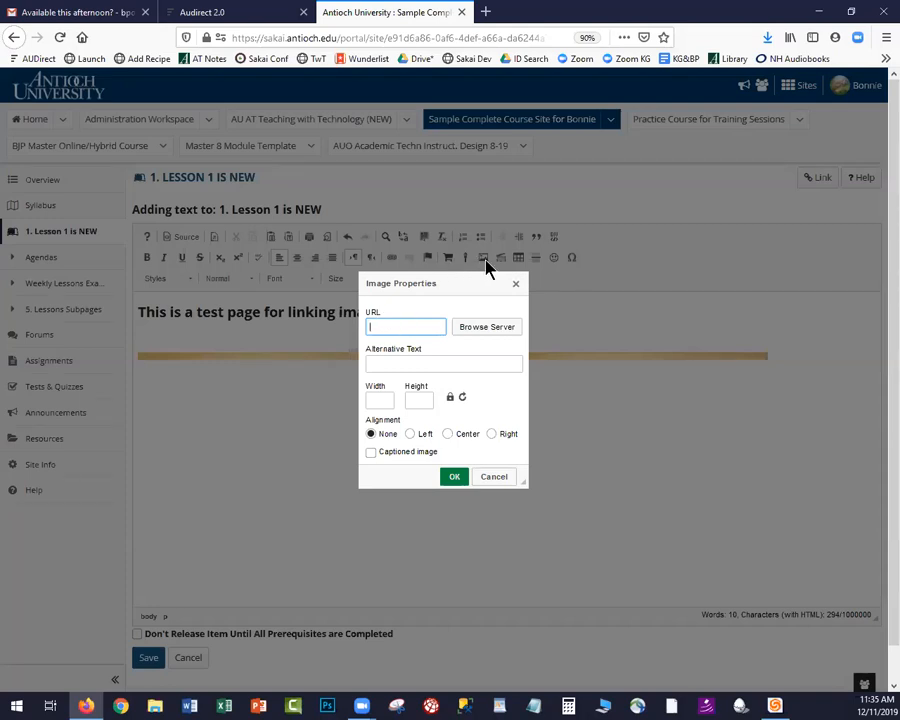
{"action": "left_click", "coordinate": [486, 330]}
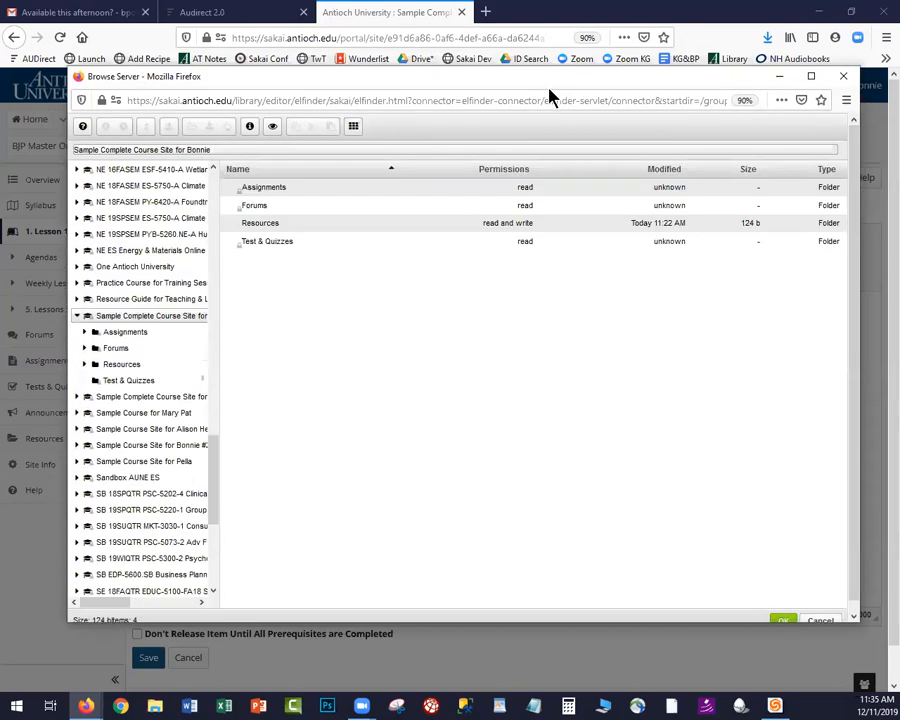
{"action": "left_click", "coordinate": [120, 365]}
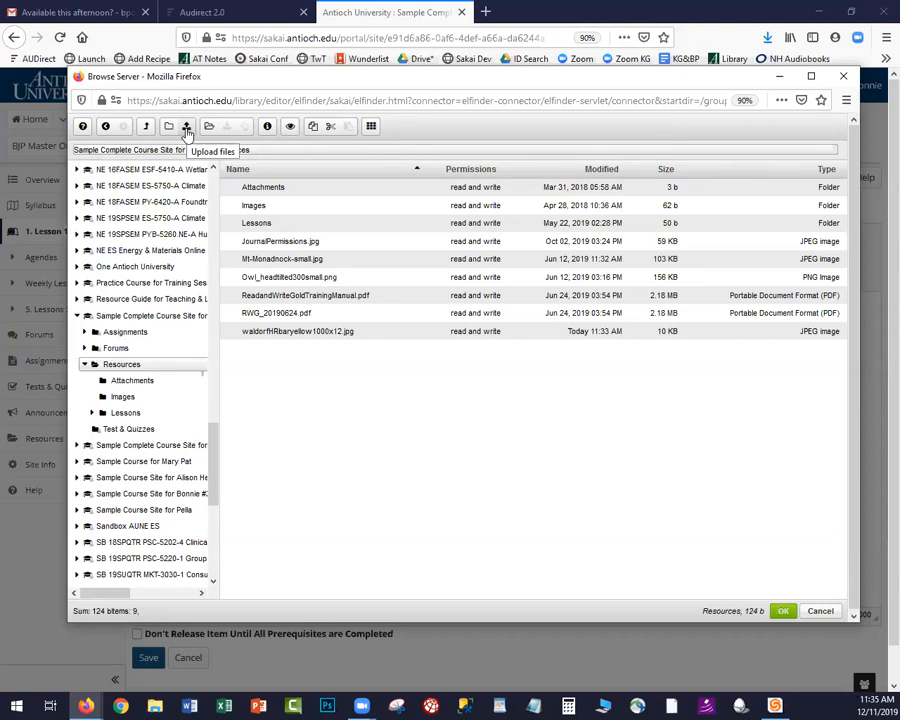
Upload waldorfpainting2.jpg from the Desktop into the site's Resources folder.
{"action": "left_click", "coordinate": [186, 131]}
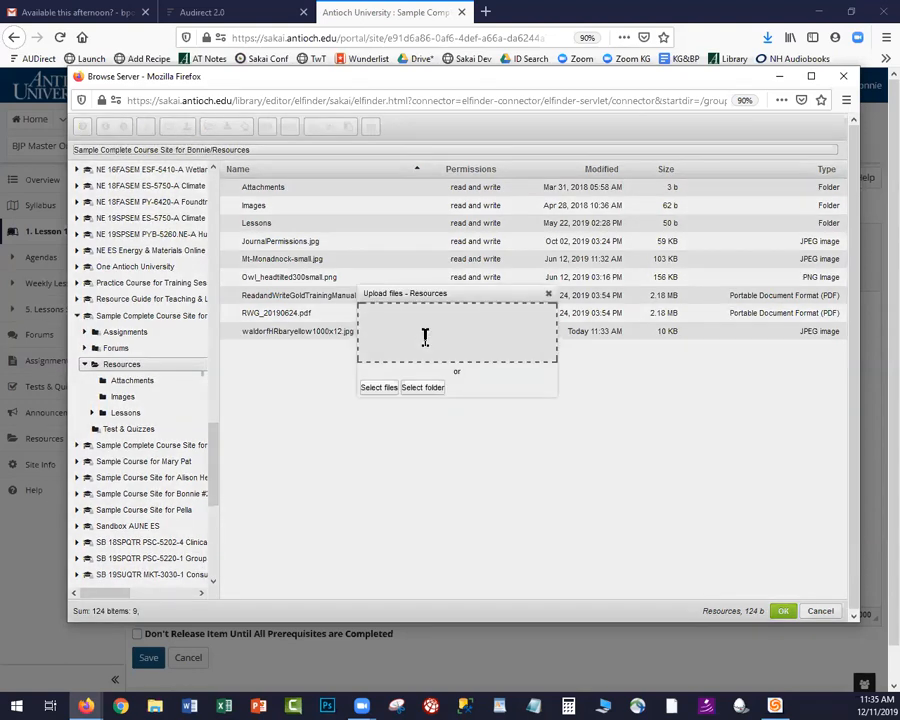
{"action": "mouse_move", "coordinate": [380, 392]}
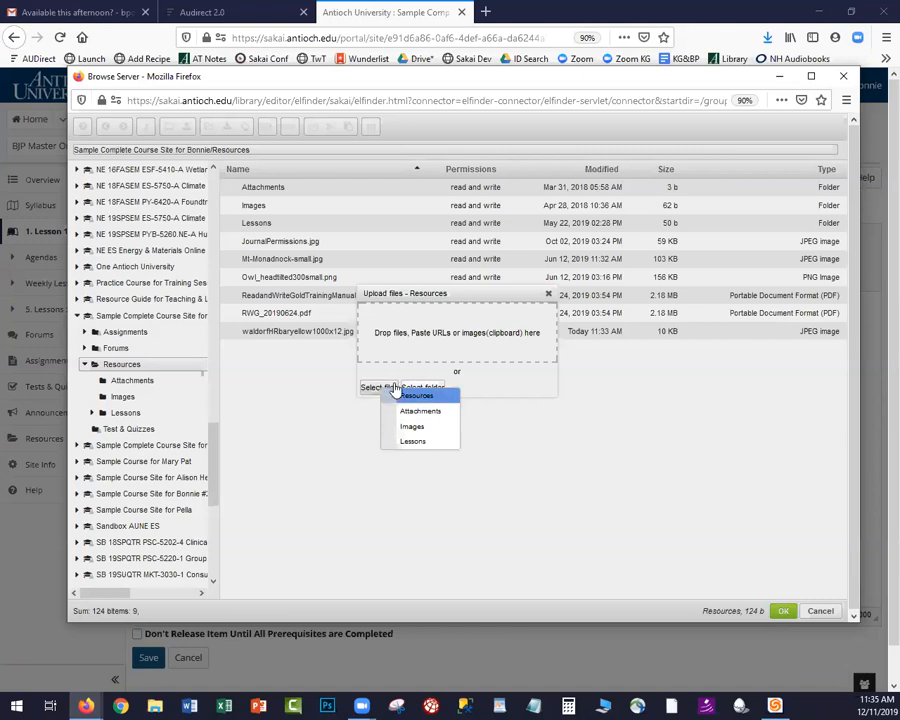
{"action": "left_click", "coordinate": [396, 391]}
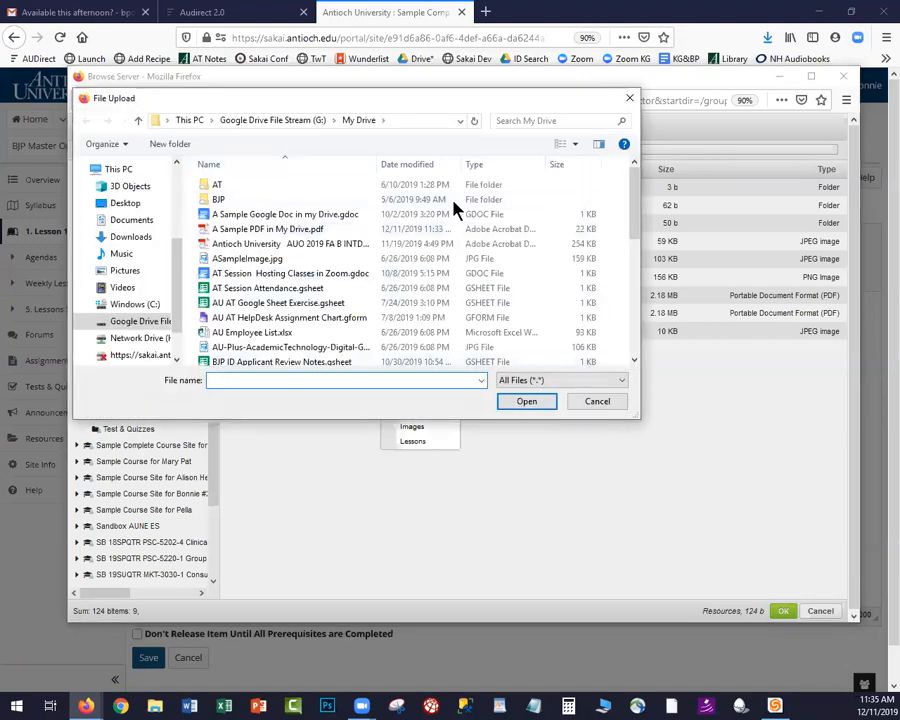
{"action": "left_click", "coordinate": [145, 203]}
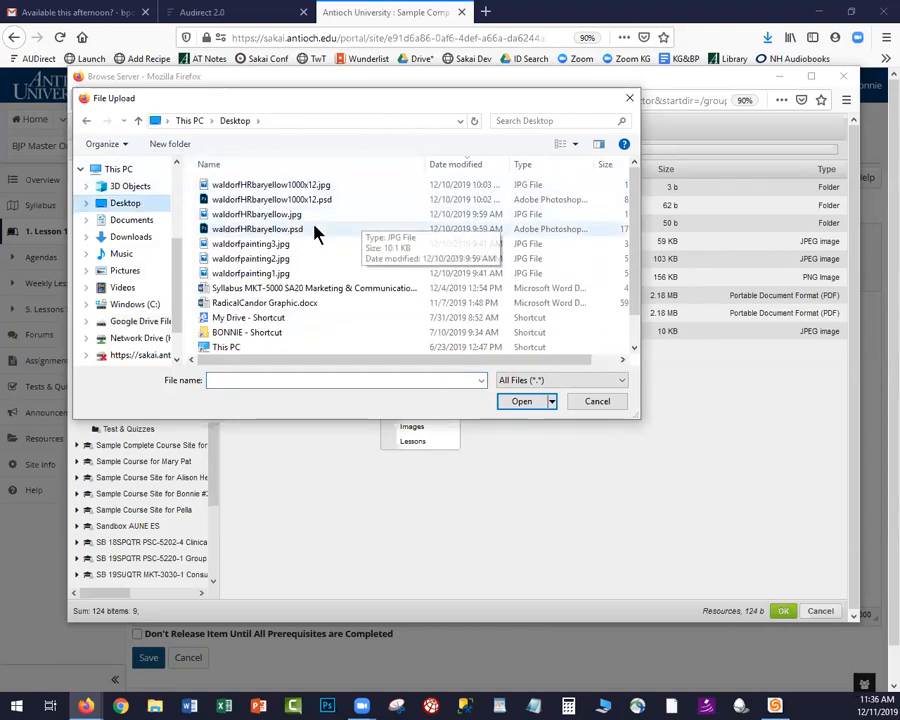
{"action": "left_click", "coordinate": [245, 259]}
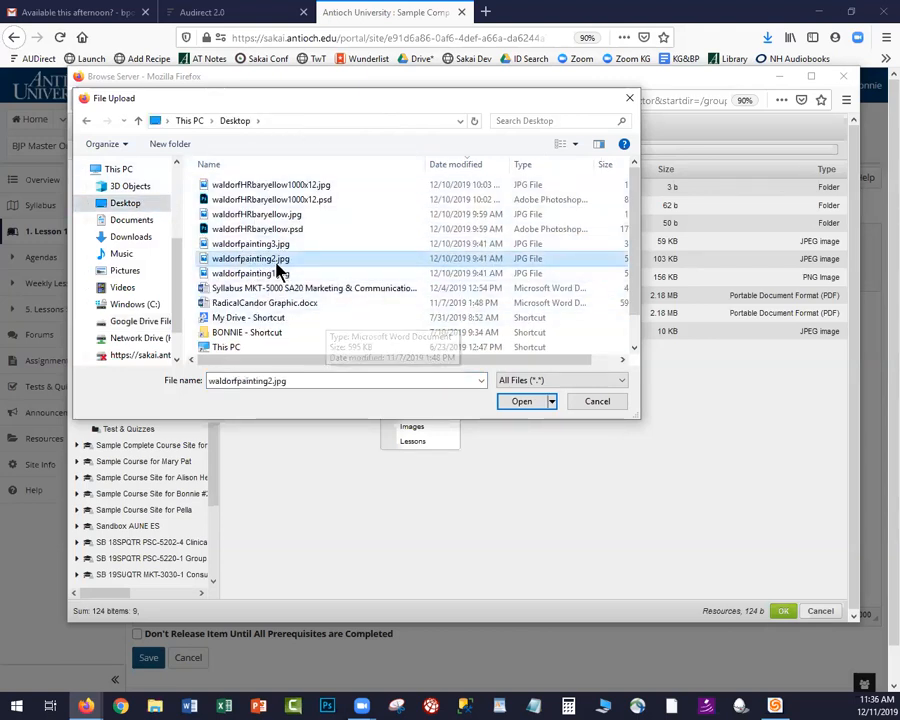
{"action": "left_click", "coordinate": [526, 401]}
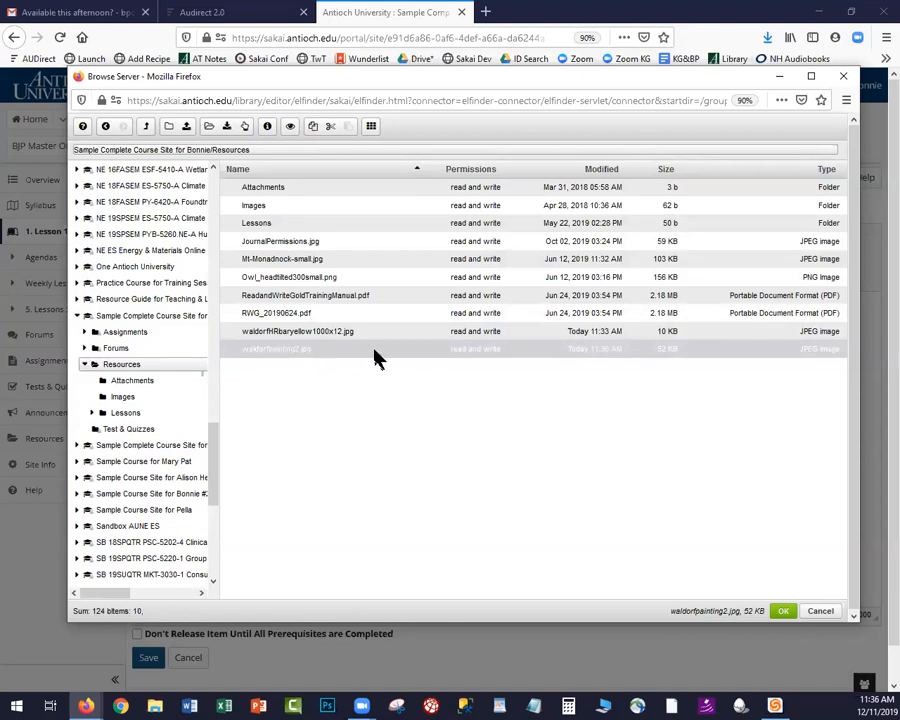
Insert the uploaded waldorfpainting2.jpg below the divider with the alternative text "Waldorf Painting".
{"action": "left_click", "coordinate": [783, 612]}
{"action": "left_click", "coordinate": [461, 362]}
{"action": "type", "text": "Wal"}
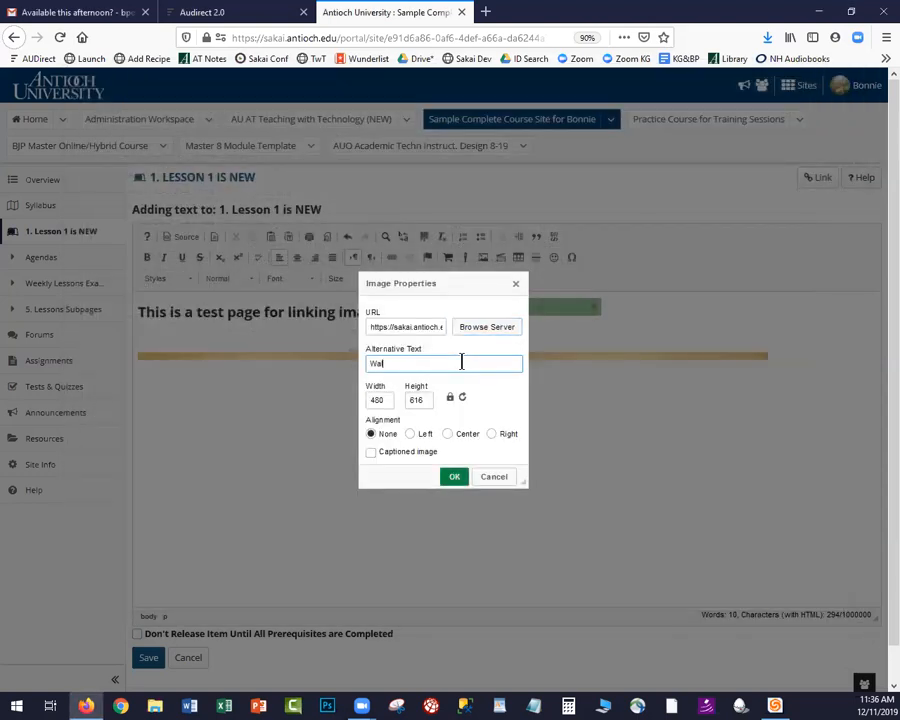
{"action": "type", "text": "dorf Painting"}
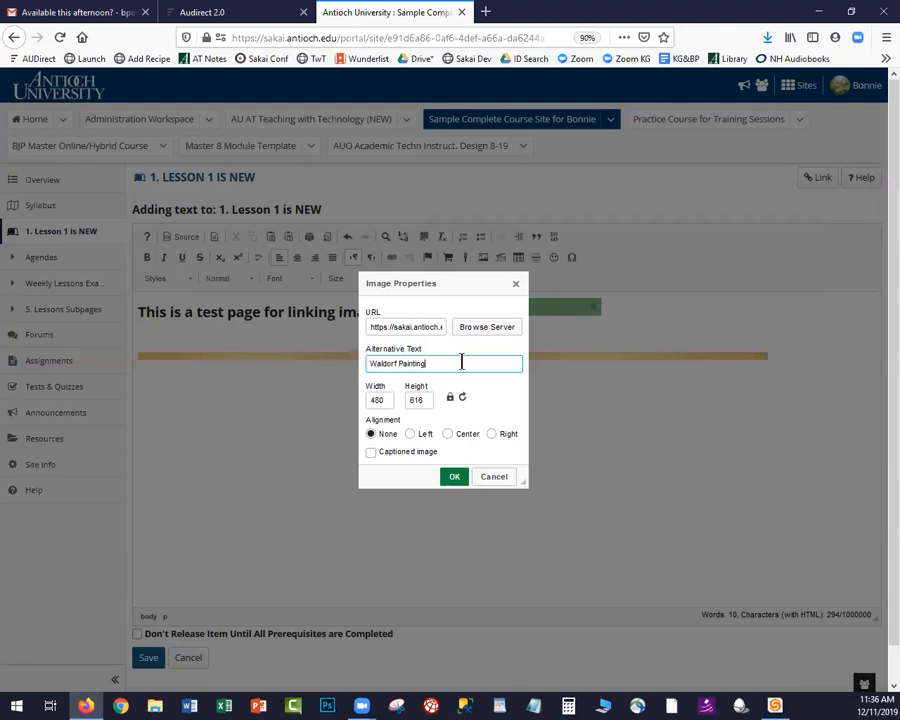
{"action": "left_click", "coordinate": [455, 477]}
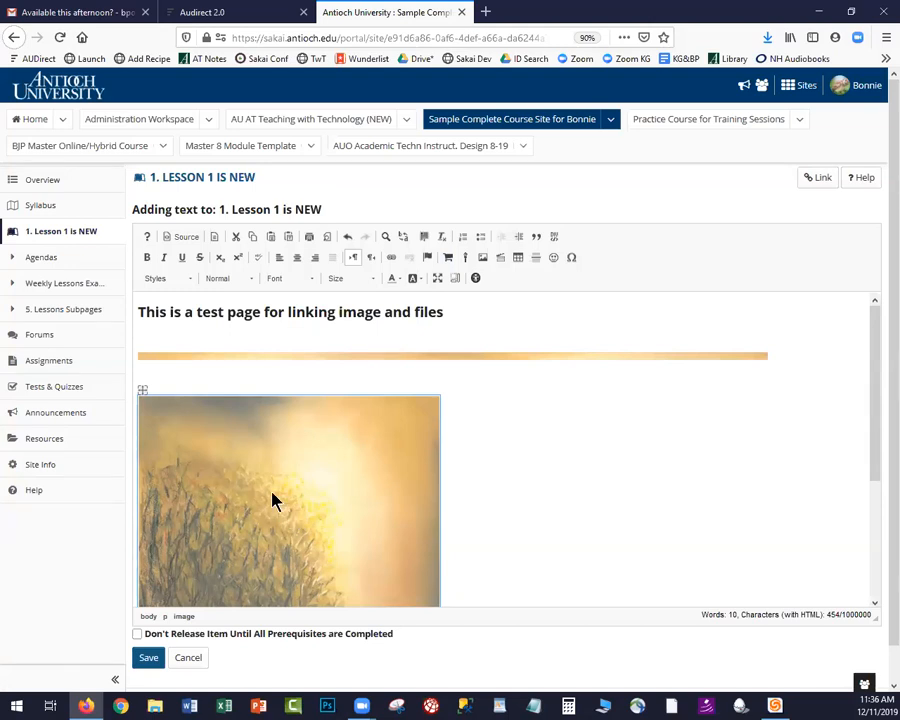
Add the line "This is a sample PDF file" between the yellow divider and the painting.
{"action": "left_click", "coordinate": [808, 358]}
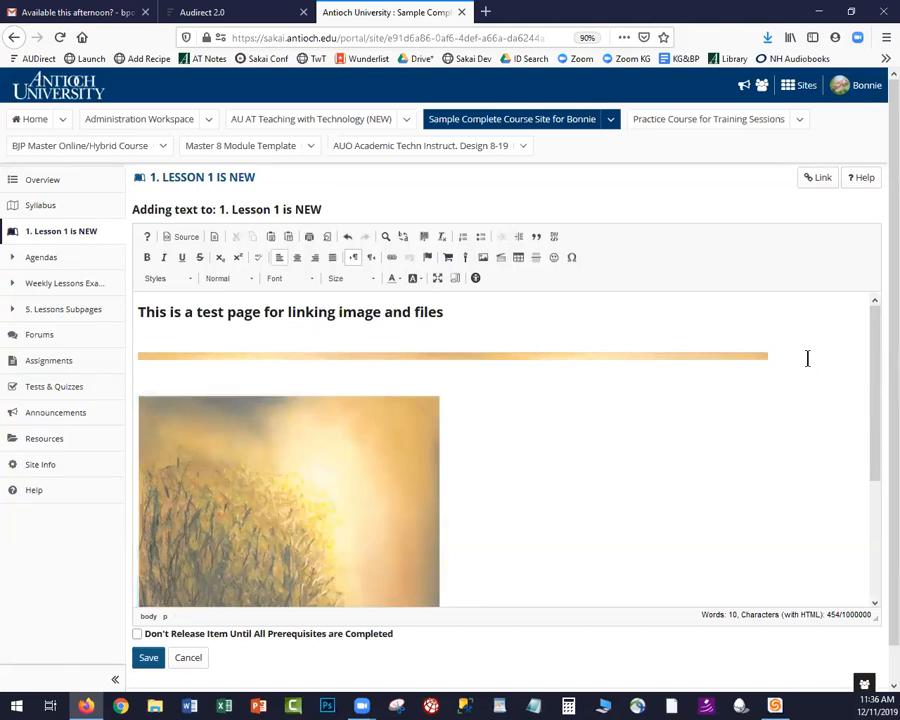
{"action": "key", "text": "Return"}
{"action": "key", "text": "Return"}
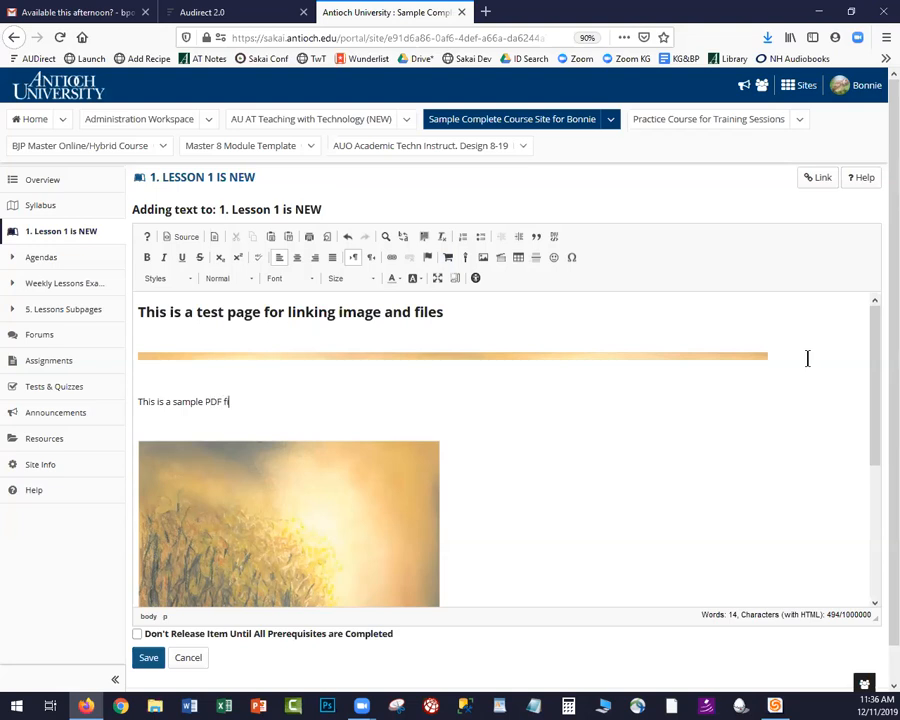
Link the sentence "This is a sample PDF file" to "A Sample PDF in My Drive.pdf" in the Lessons folder of Resources.
{"action": "left_click_drag", "start_coordinate": [238, 401], "coordinate": [134, 404]}
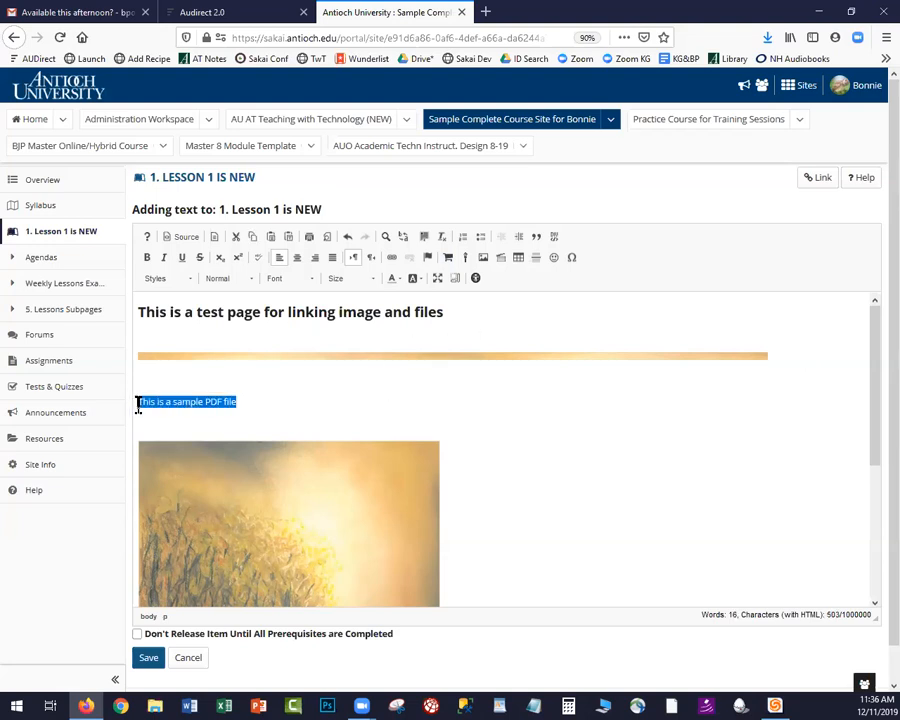
{"action": "left_click", "coordinate": [391, 262]}
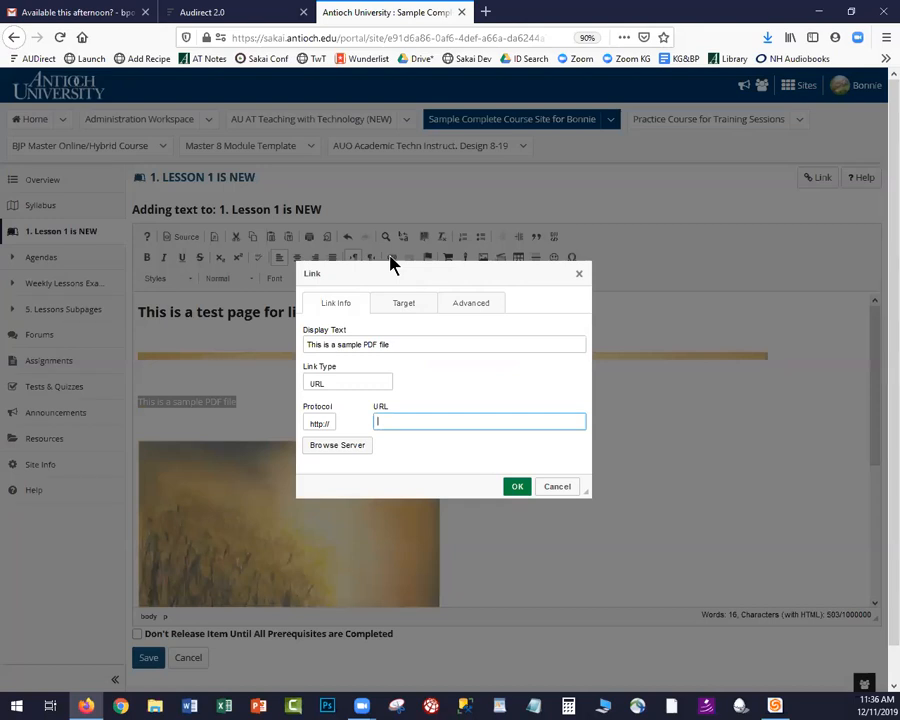
{"action": "left_click", "coordinate": [339, 449]}
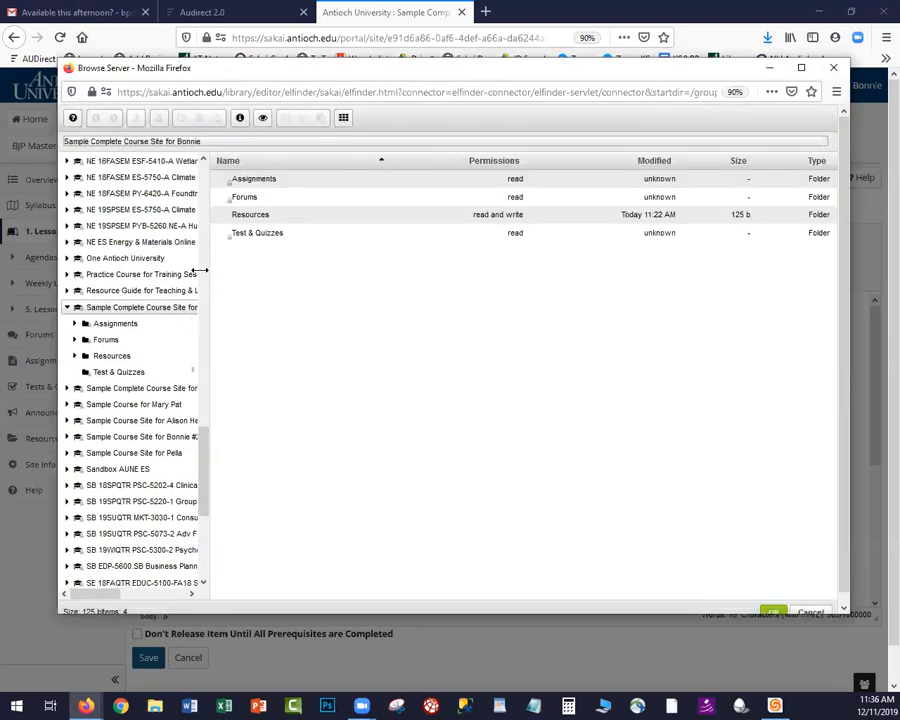
{"action": "left_click", "coordinate": [108, 362]}
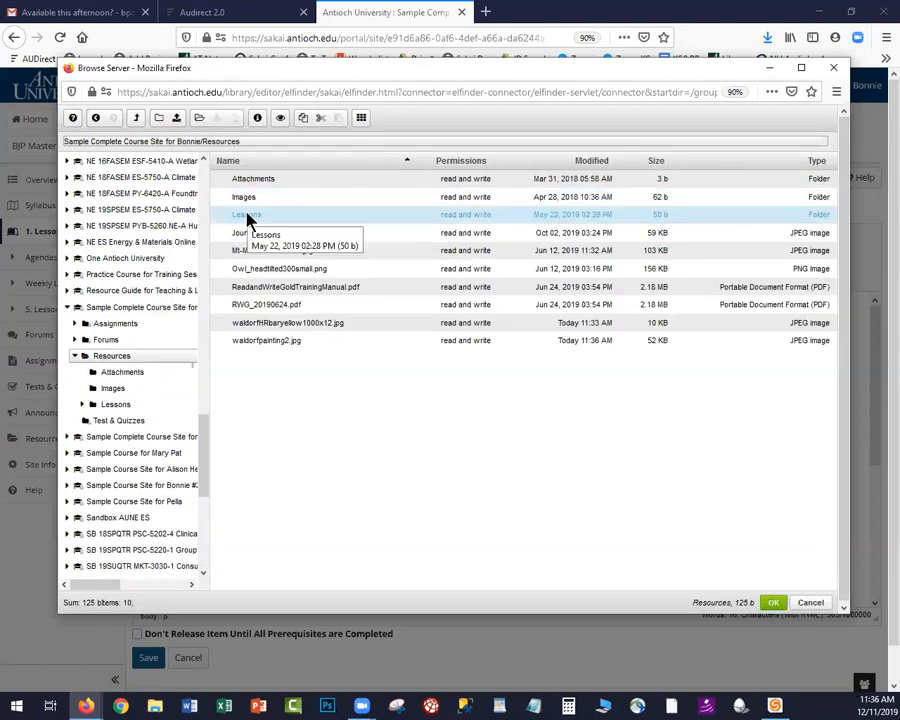
{"action": "left_click", "coordinate": [247, 218]}
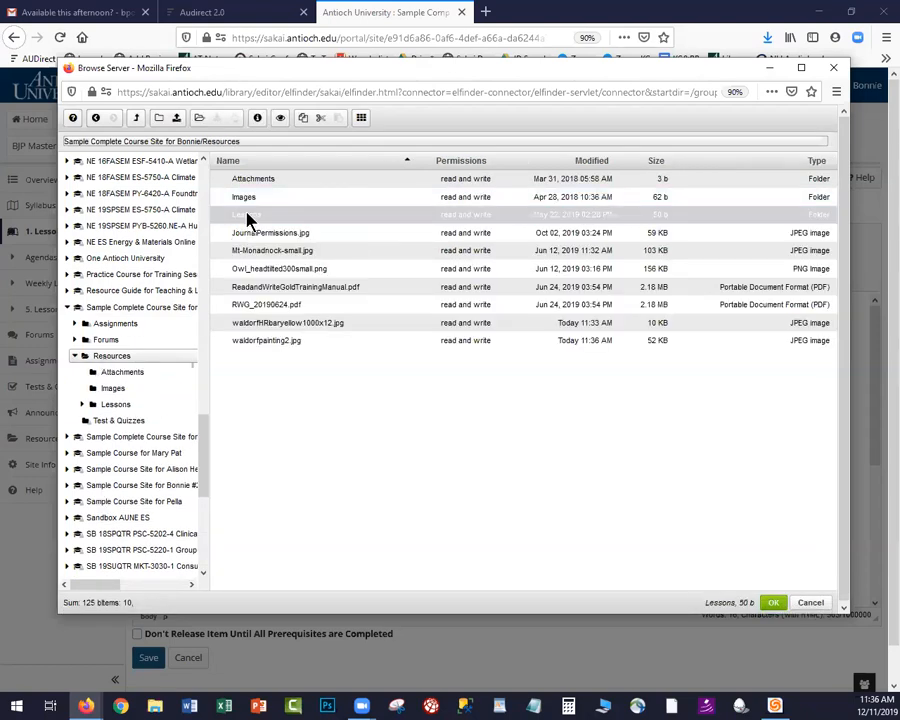
{"action": "double_click", "coordinate": [247, 218]}
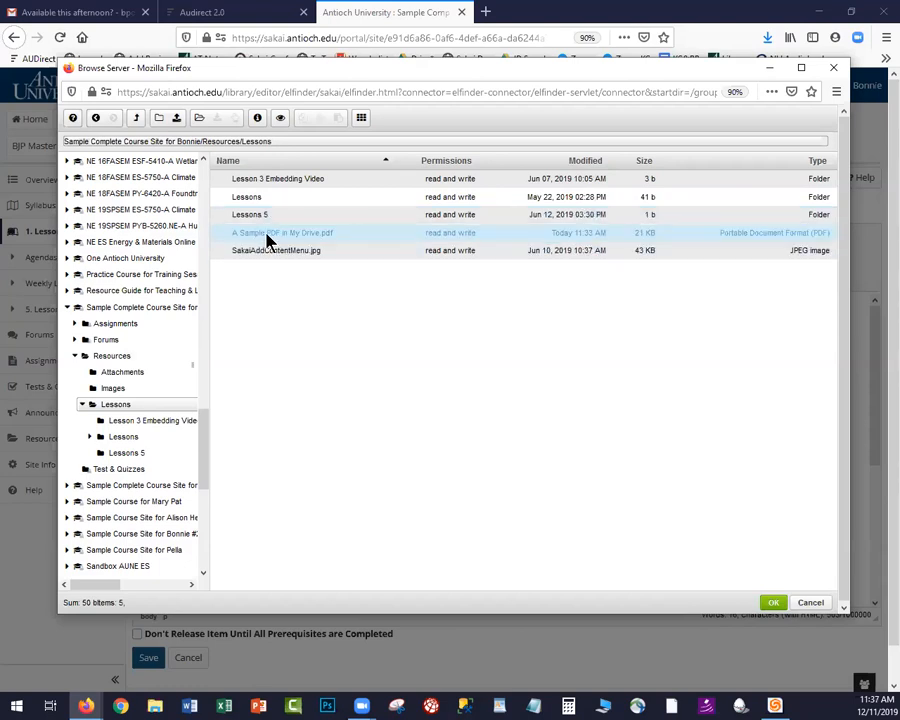
{"action": "left_click", "coordinate": [267, 236]}
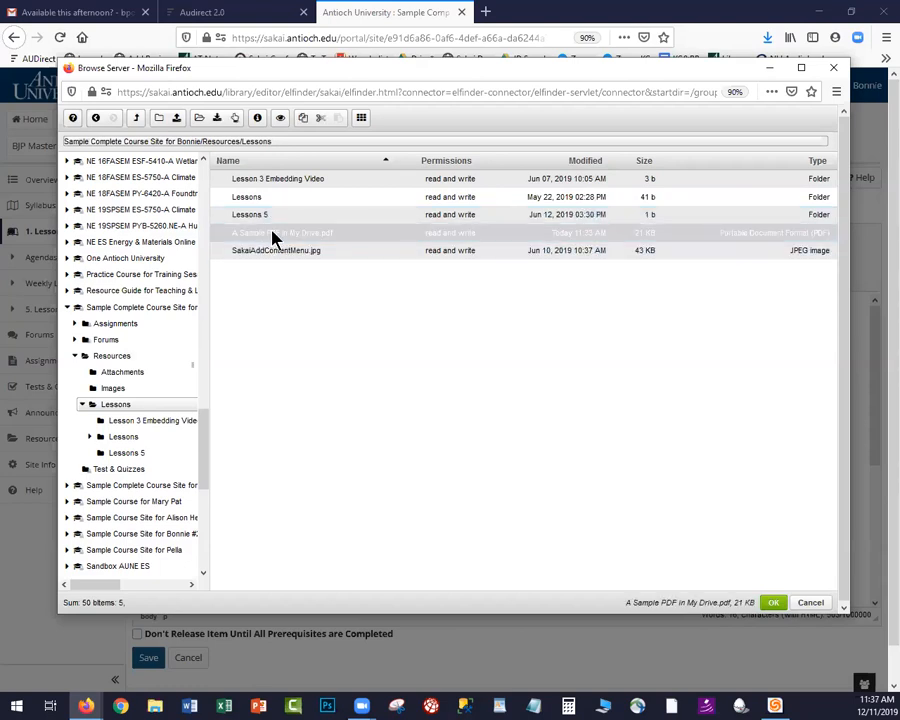
{"action": "left_click", "coordinate": [775, 604]}
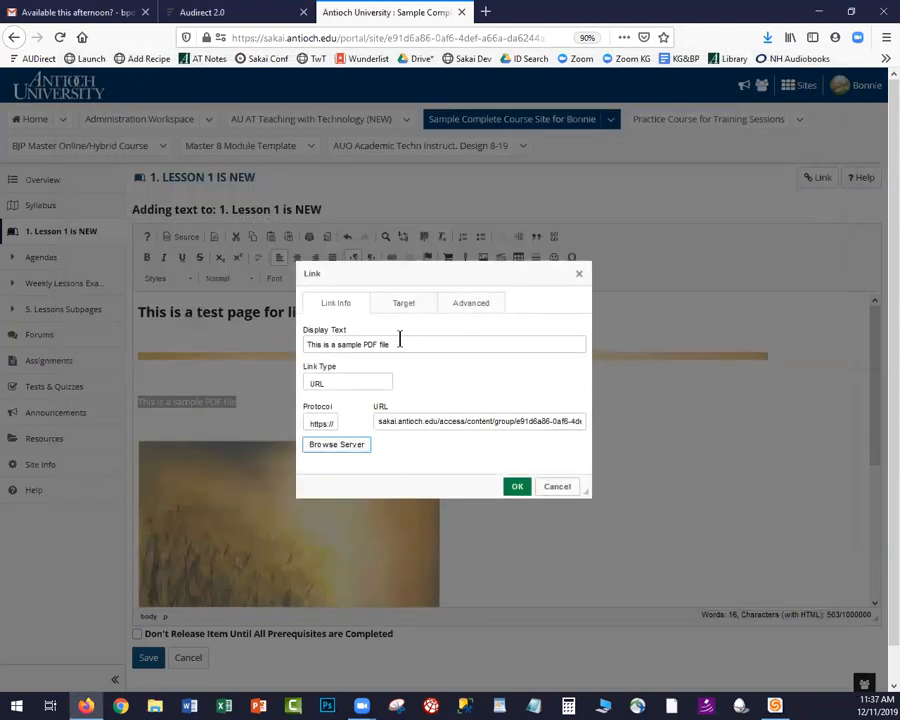
{"action": "left_click", "coordinate": [517, 486]}
{"action": "left_click", "coordinate": [590, 491]}
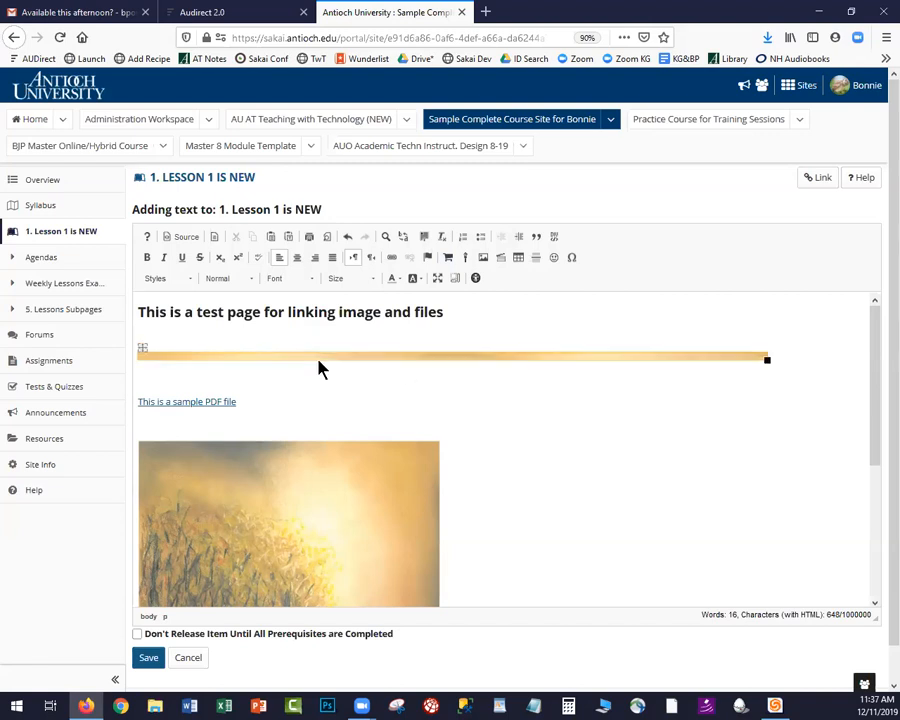
Add the line "This is a link to another file" below the PDF link.
{"action": "left_click", "coordinate": [278, 414]}
{"action": "key", "text": "Return"}
{"action": "key", "text": "Return"}
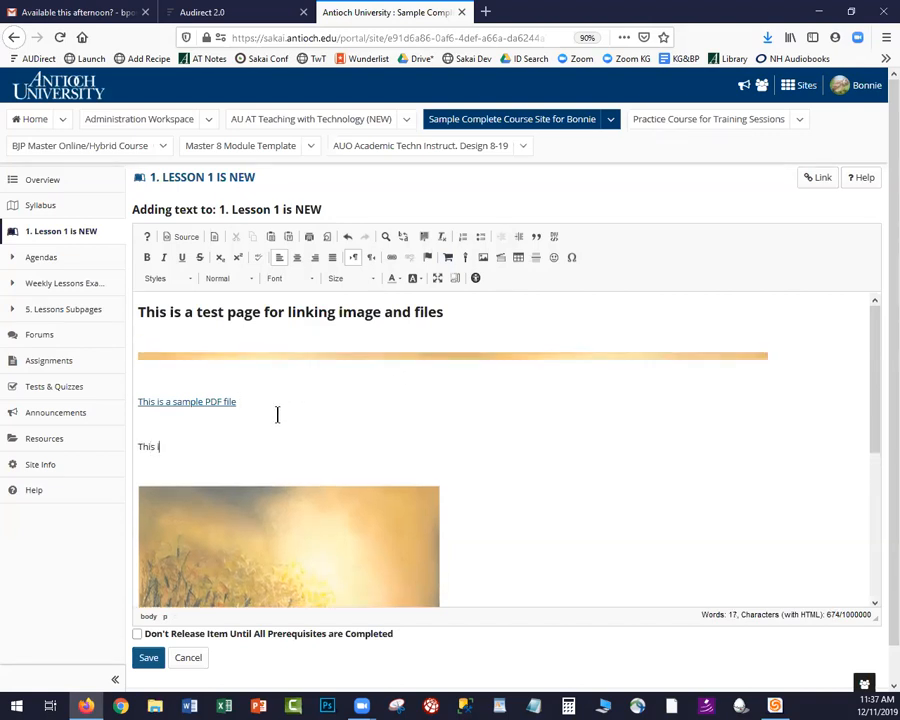
{"action": "type", "text": "This is a link to another file"}
Start a link on "This is a link to another file" and open the Lessons folder of Resources for its target.
{"action": "left_click_drag", "start_coordinate": [256, 447], "coordinate": [112, 440]}
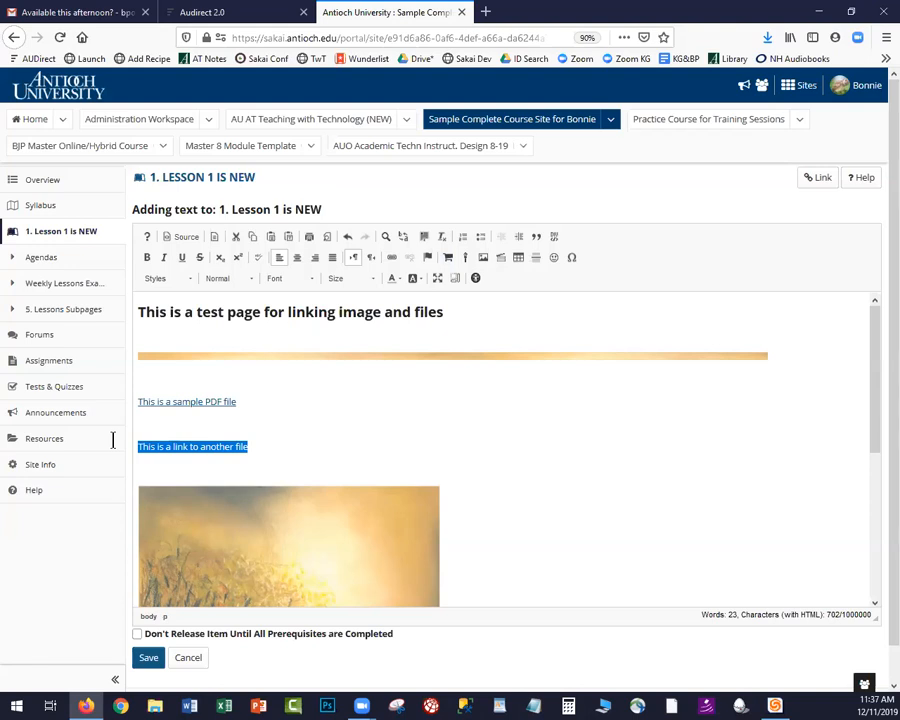
{"action": "left_click", "coordinate": [391, 259]}
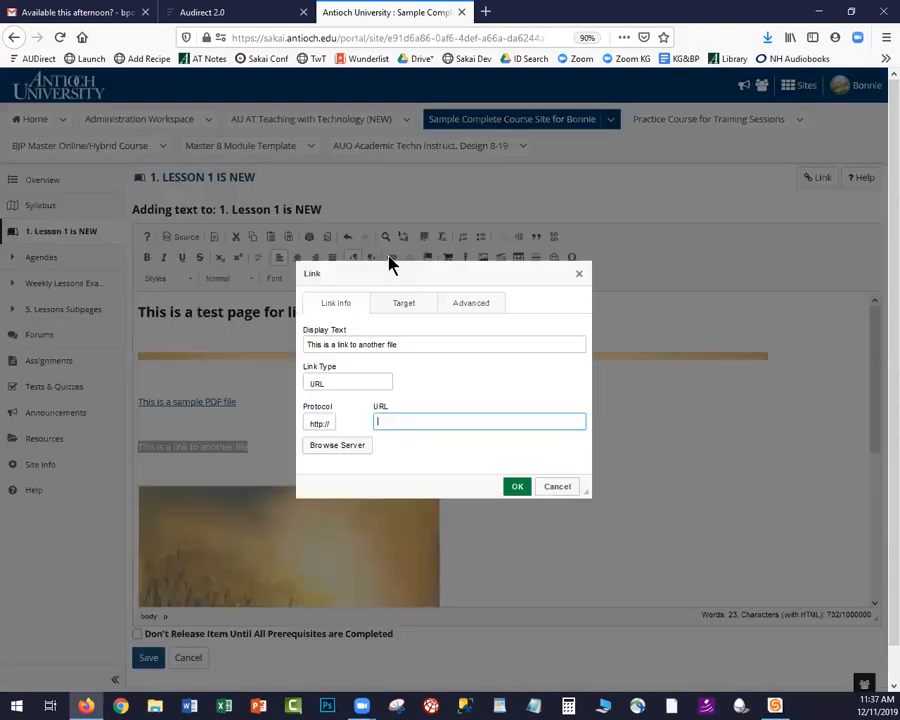
{"action": "left_click", "coordinate": [352, 449]}
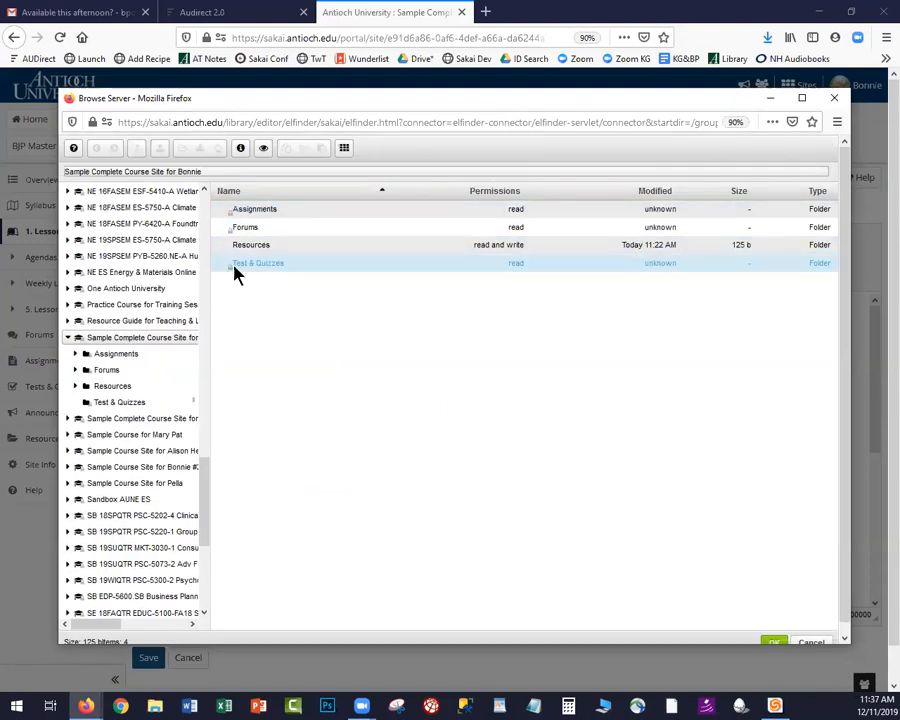
{"action": "left_click", "coordinate": [110, 388]}
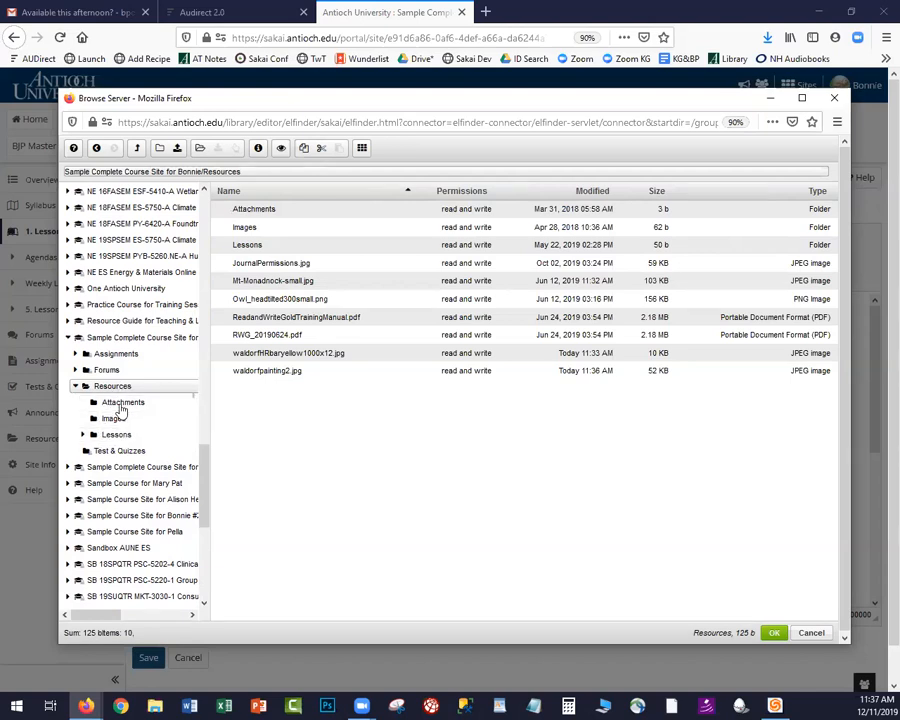
{"action": "left_click", "coordinate": [108, 437]}
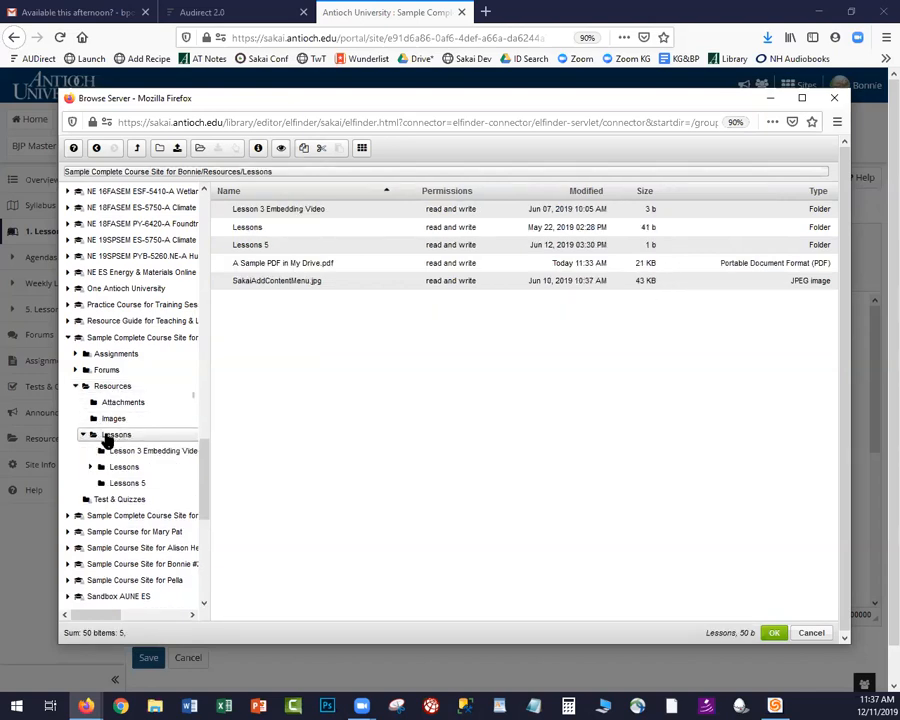
Upload "RadicalCandor Graphic.docx" from the Desktop into the Lessons folder and set it as the sentence's link target.
{"action": "left_click", "coordinate": [177, 151]}
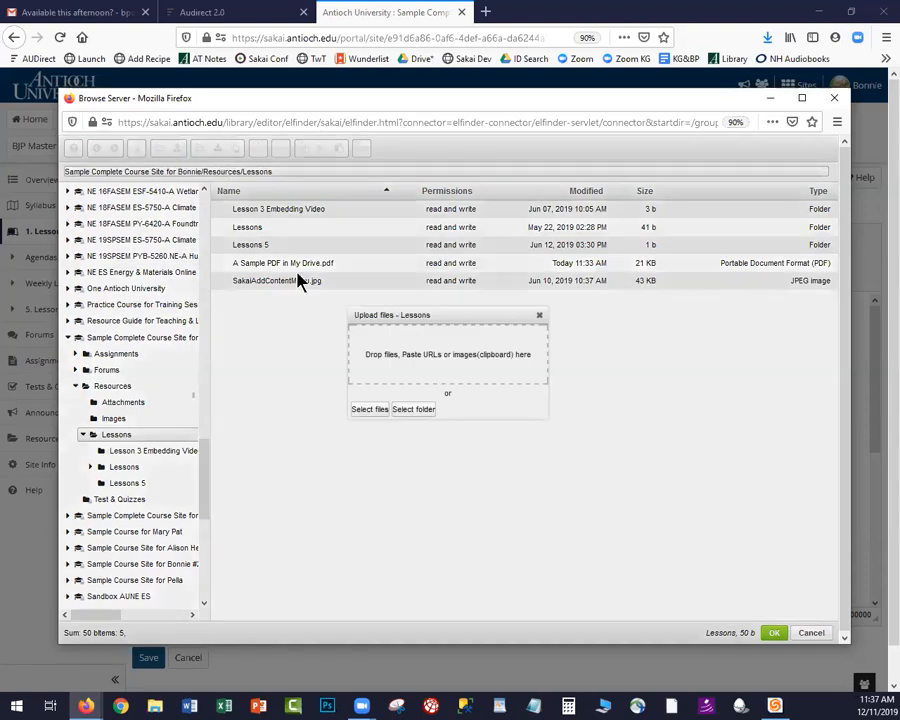
{"action": "left_click", "coordinate": [370, 410]}
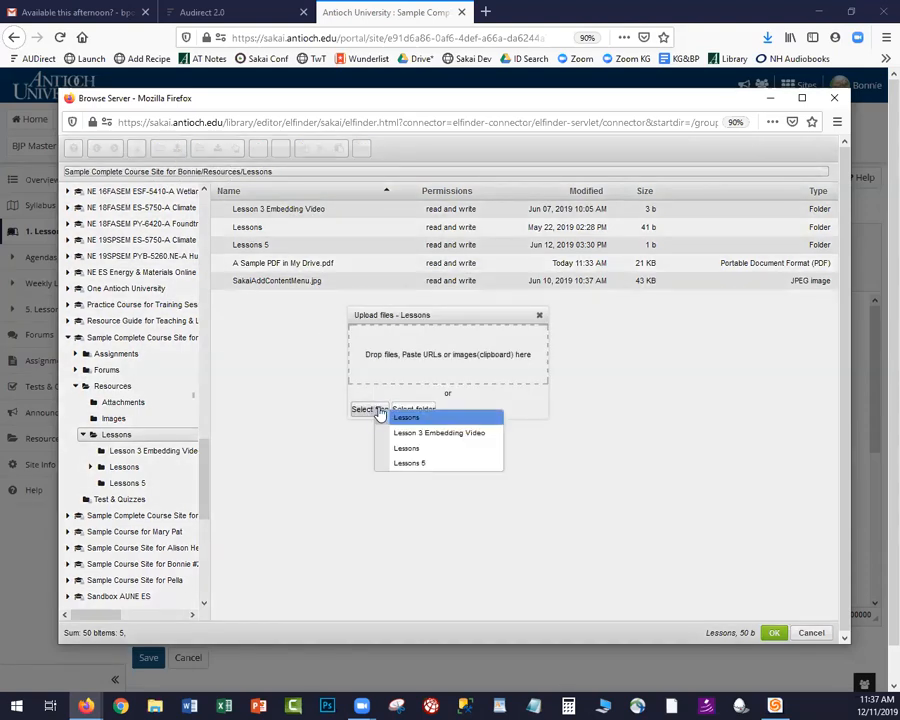
{"action": "left_click", "coordinate": [376, 408]}
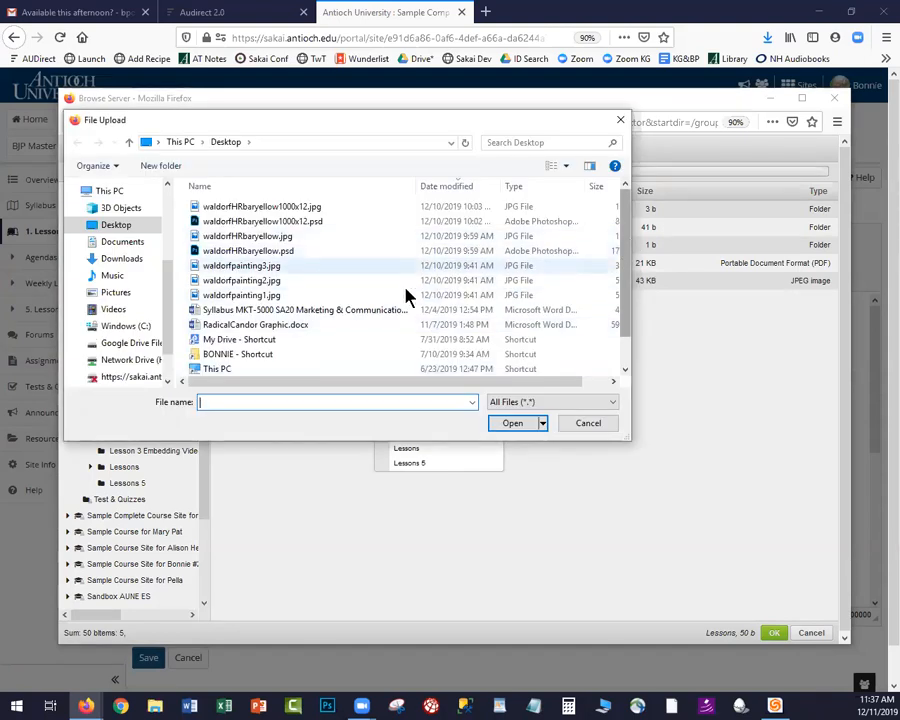
{"action": "left_click", "coordinate": [289, 326]}
{"action": "left_click", "coordinate": [512, 424]}
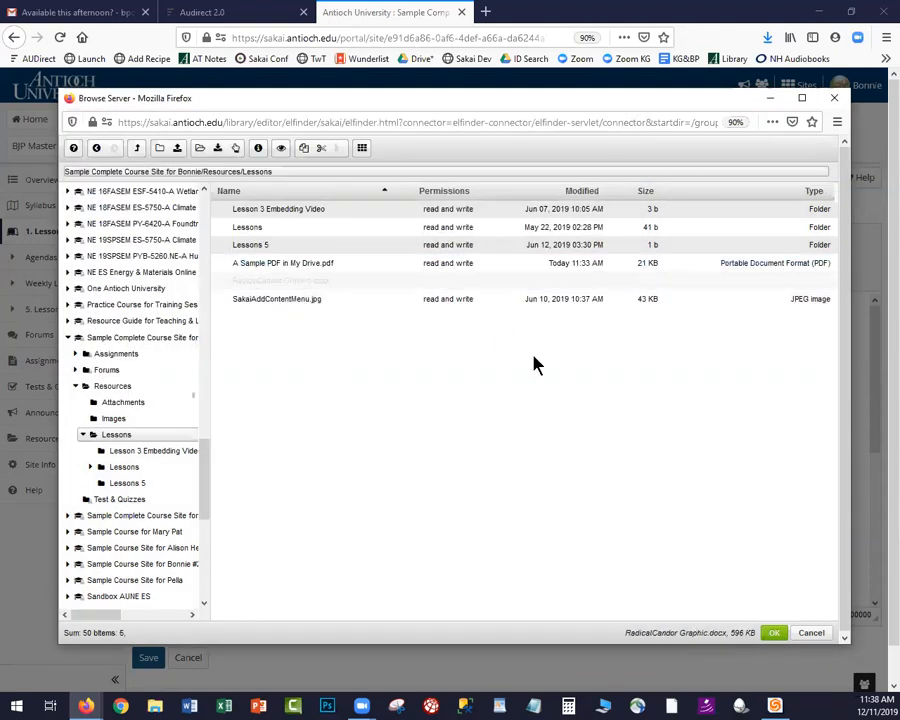
{"action": "left_click", "coordinate": [770, 633]}
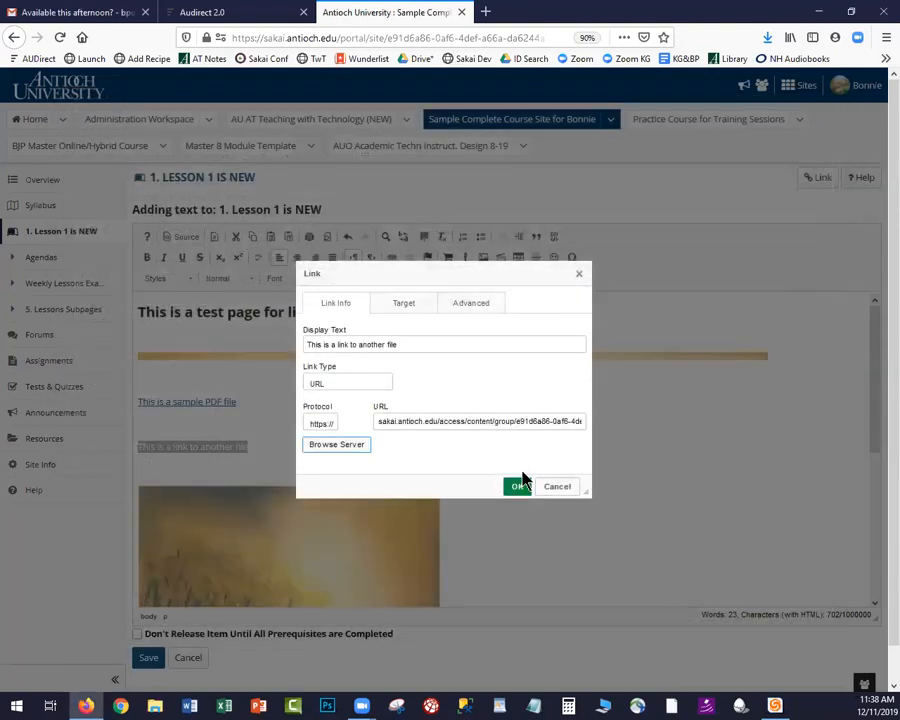
{"action": "left_click", "coordinate": [516, 486]}
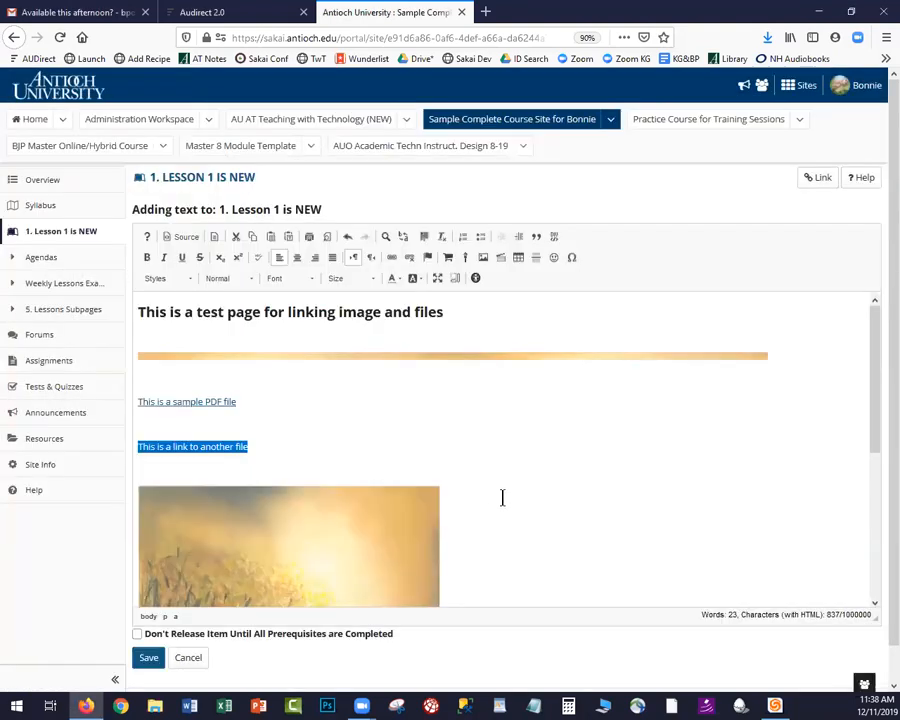